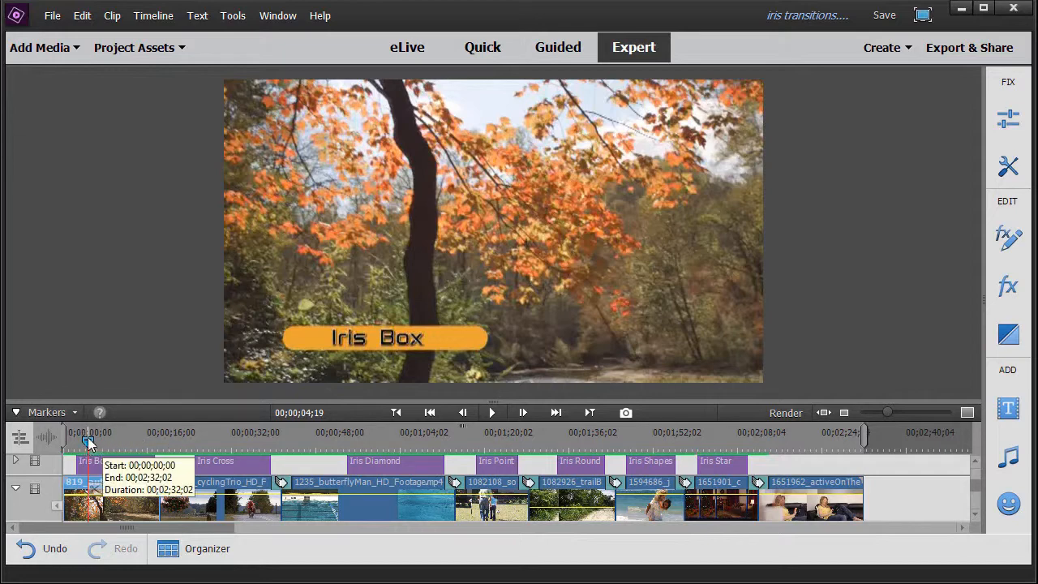
Step: Play back the Iris Box and Iris Cross transitions between the first three clips
left_click_drag(89, 438, 140, 448)
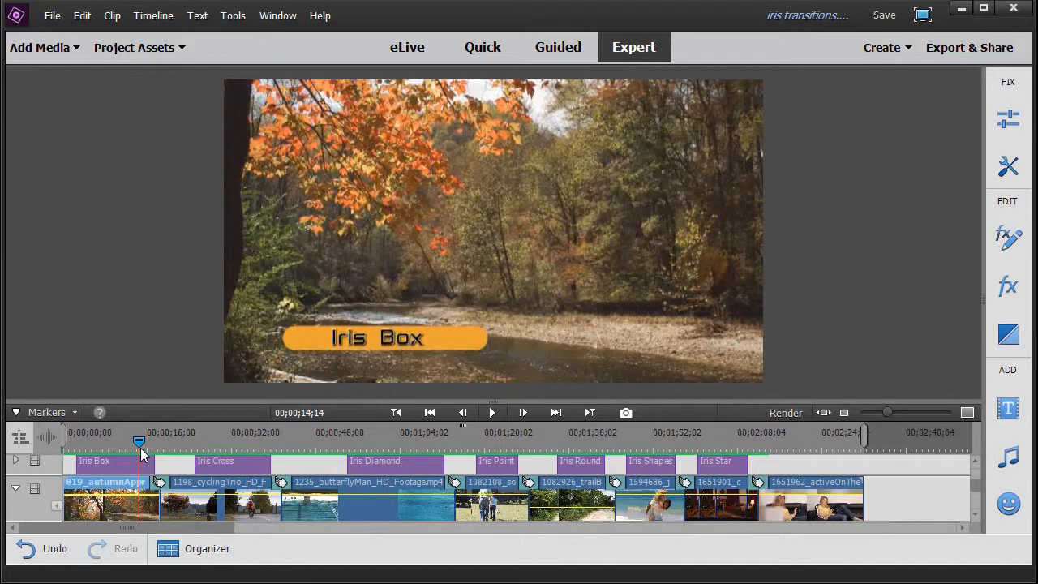
left_click(497, 411)
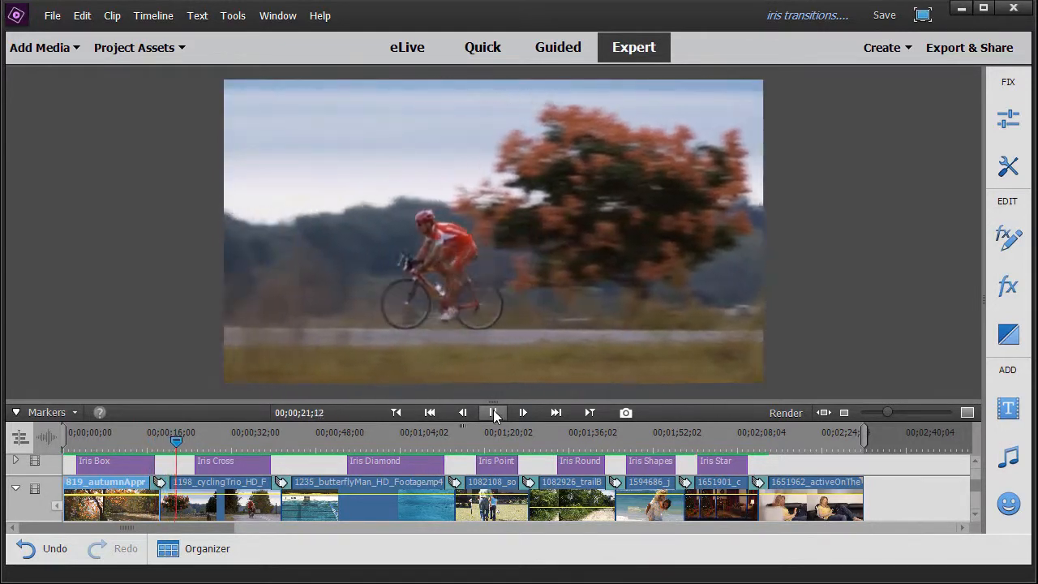
left_click(493, 412)
left_click_drag(180, 441, 268, 459)
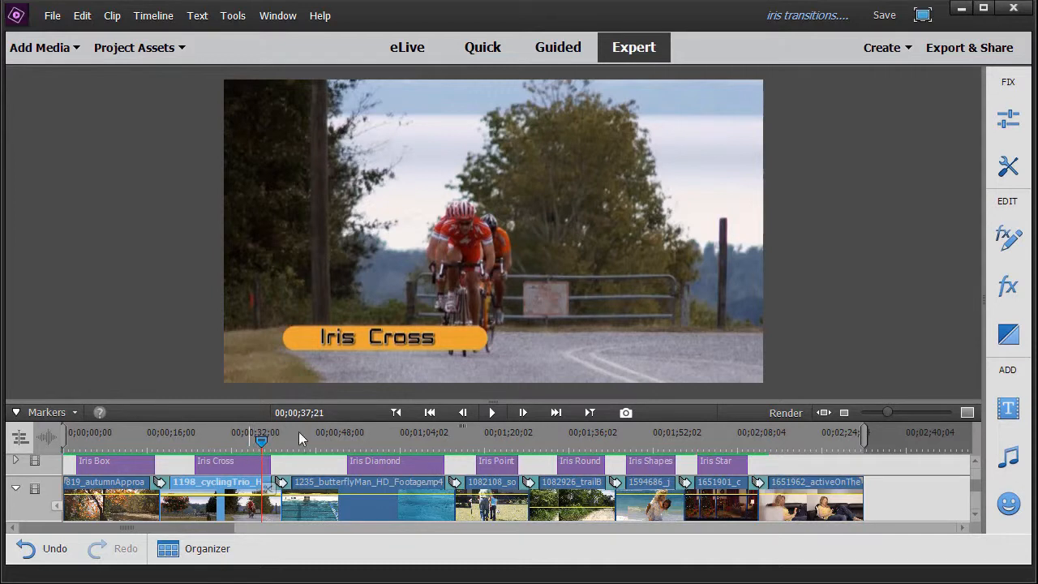
left_click(492, 412)
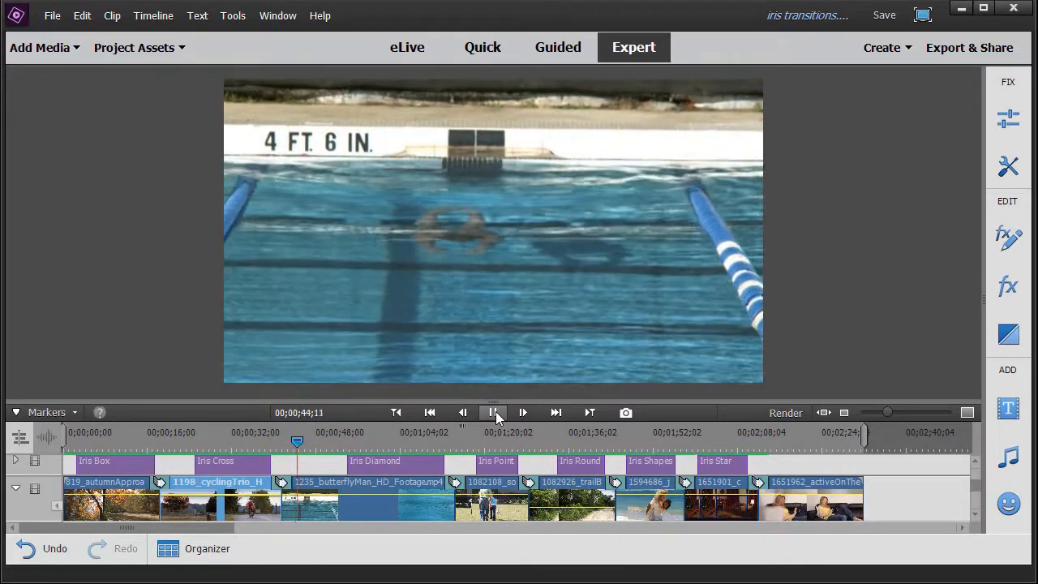
left_click(304, 439)
Step: Play back the remaining transitions in the timeline, from Iris Diamond through Iris Star
left_click_drag(304, 439, 417, 445)
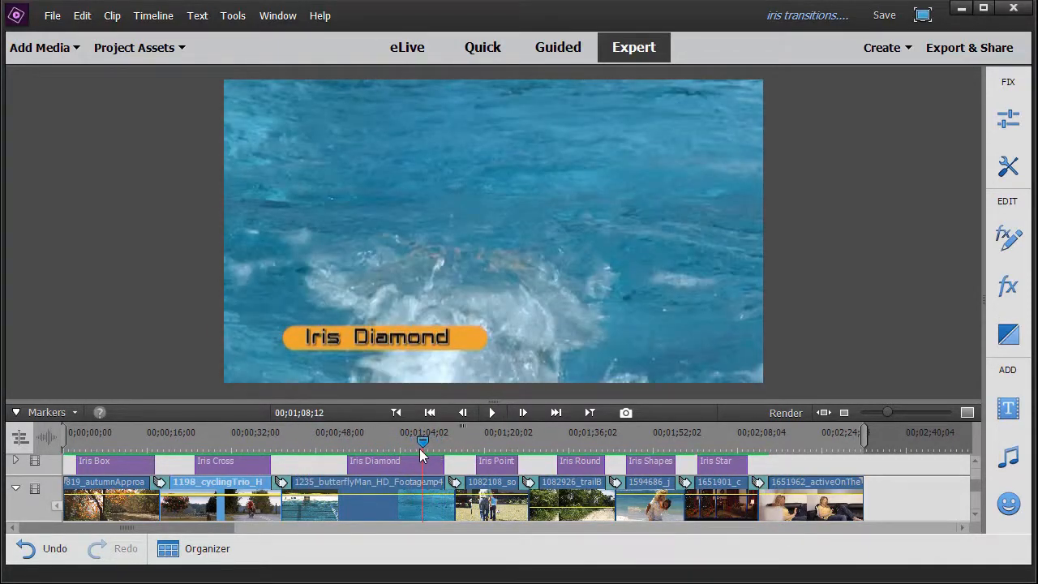
left_click(493, 412)
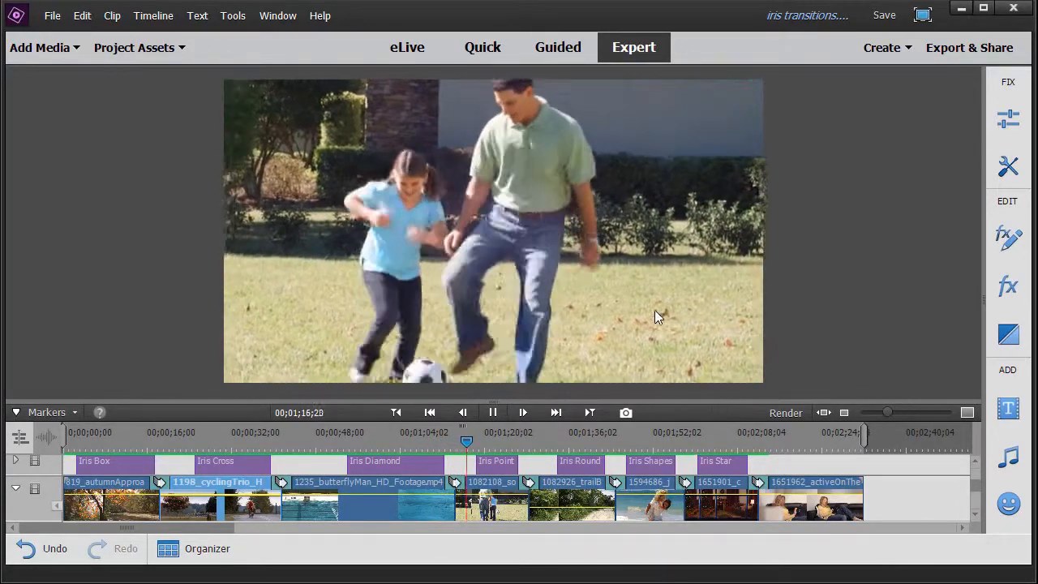
left_click(477, 438)
left_click_drag(477, 438, 504, 445)
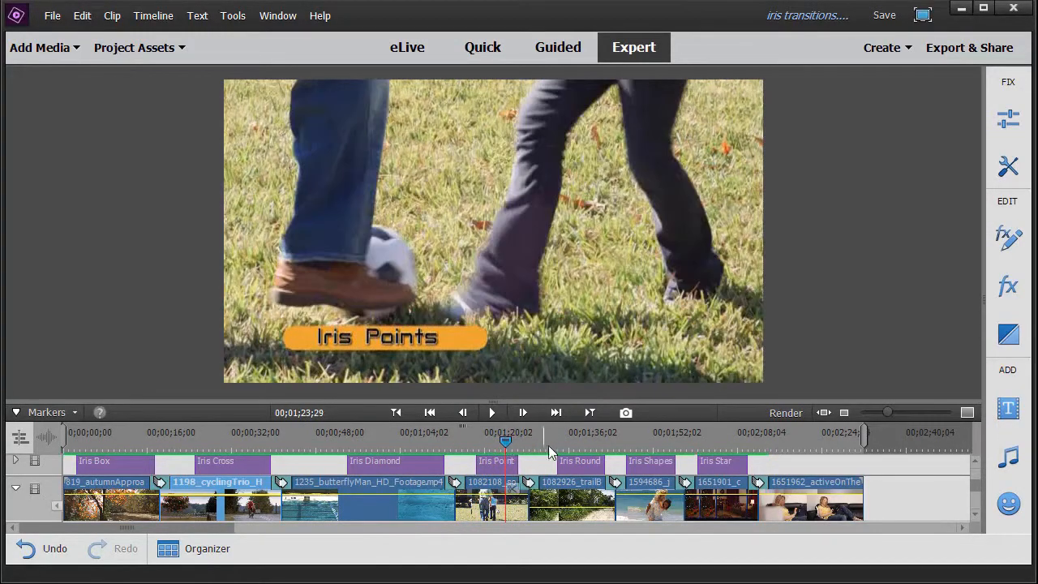
left_click(488, 414)
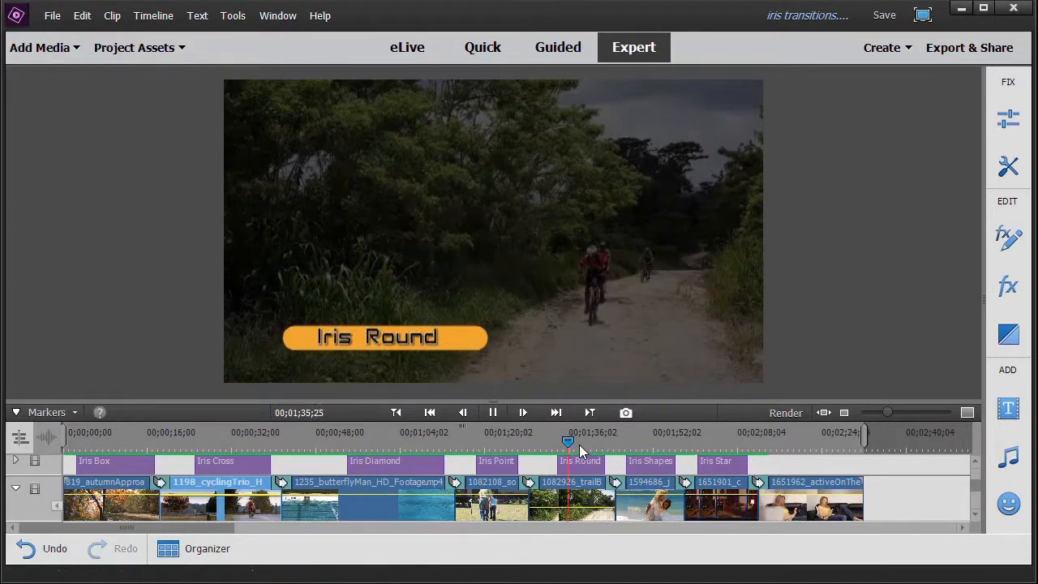
mouse_move(573, 441)
left_mouse_down()
mouse_move(598, 445)
mouse_move(588, 446)
left_mouse_up()
left_click(488, 413)
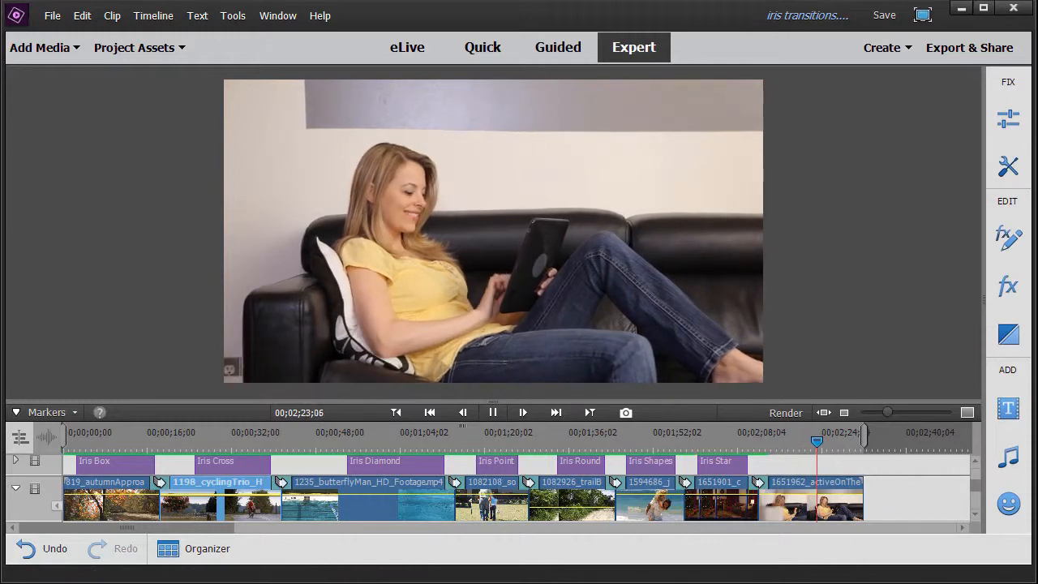
Step: Park the playhead in the middle of the Iris Box transition and show its extended adjustment settings
left_click(121, 441)
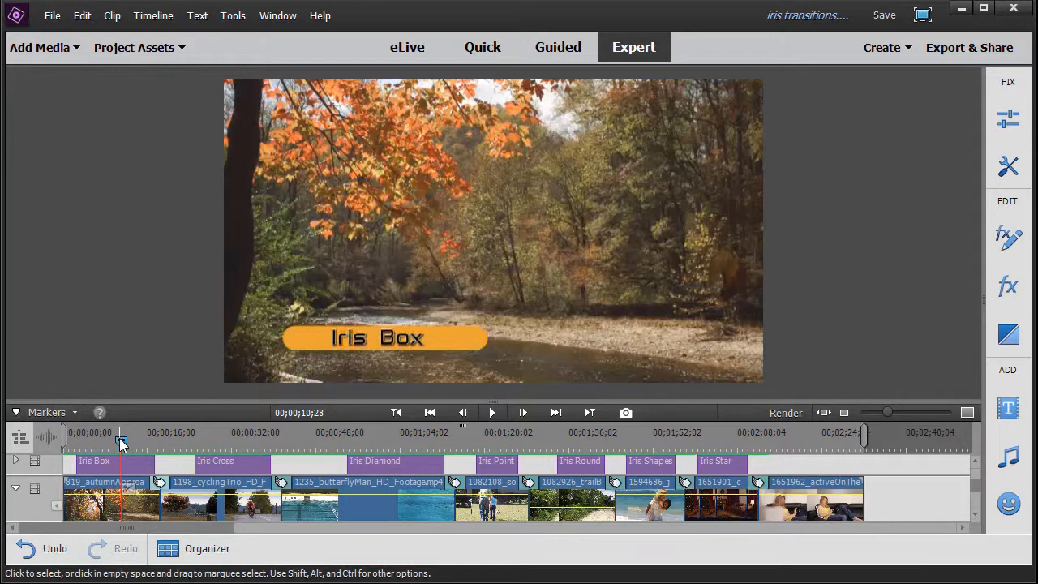
left_click_drag(120, 438, 166, 441)
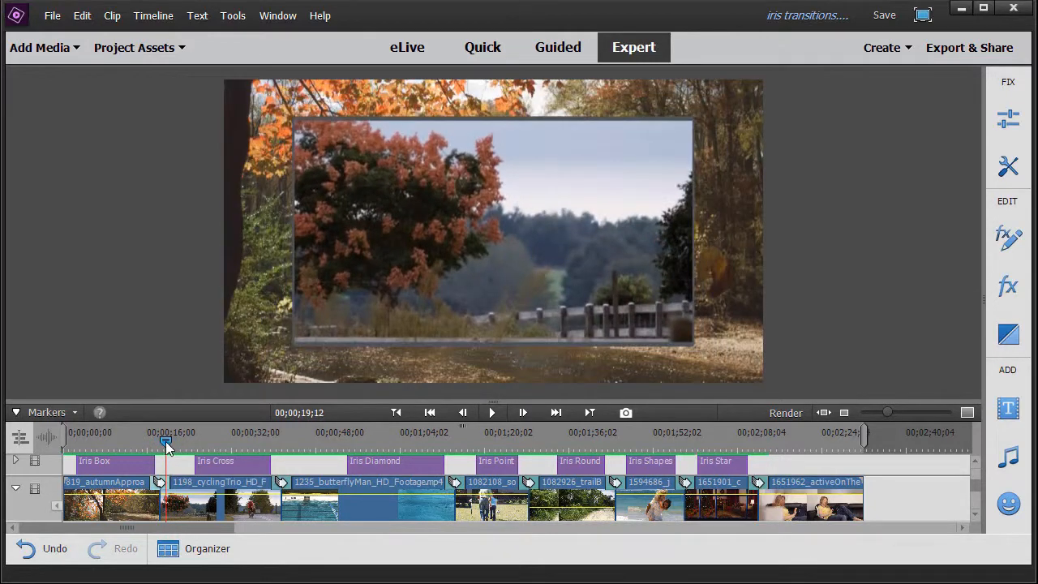
double_click(159, 484)
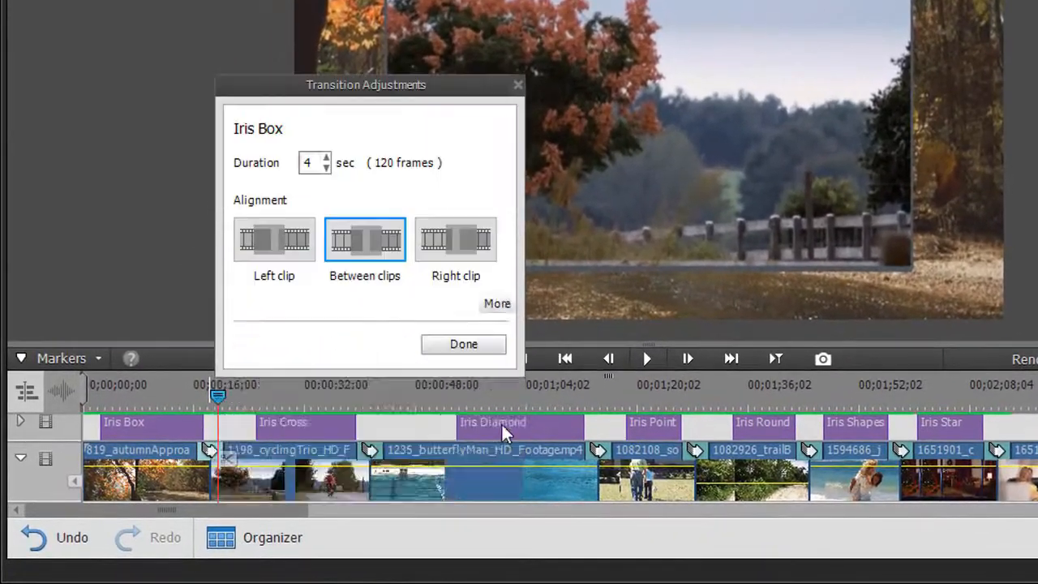
left_click(497, 304)
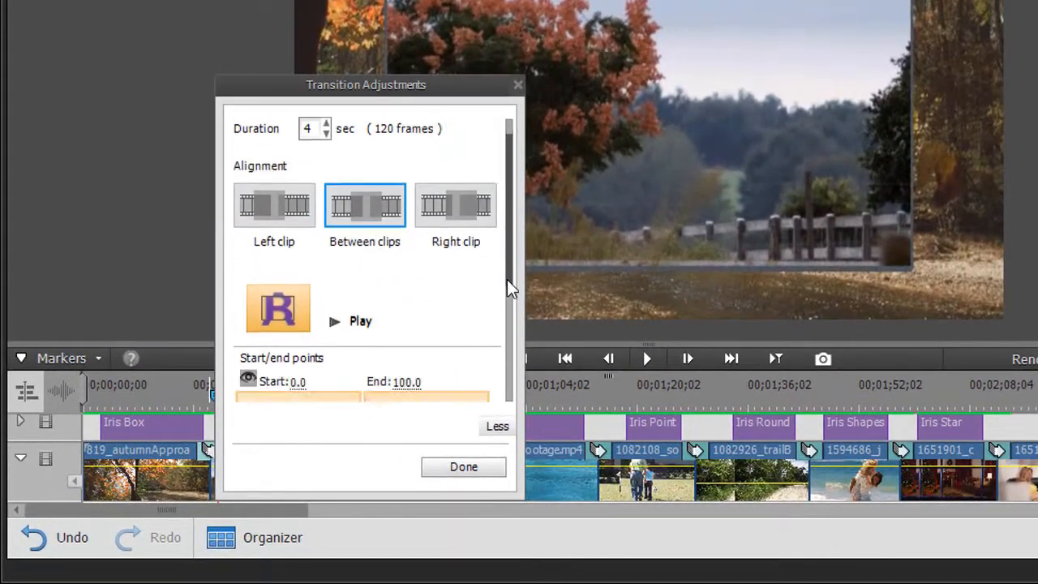
left_click(507, 287)
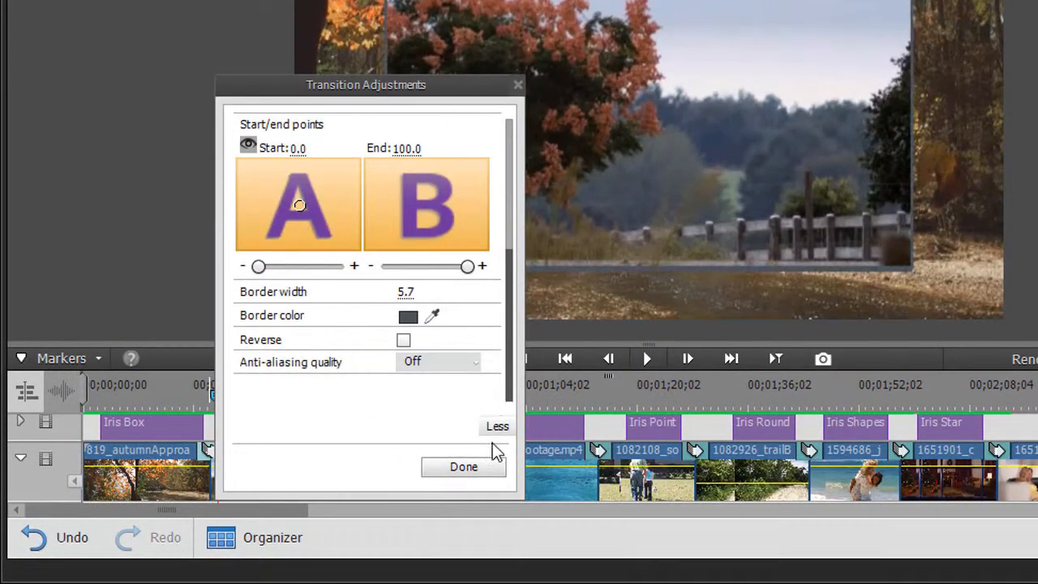
Step: Review the border color and anti-aliasing quality options of the Iris Box transition, then close its adjustments
left_click(408, 318)
left_click(964, 63)
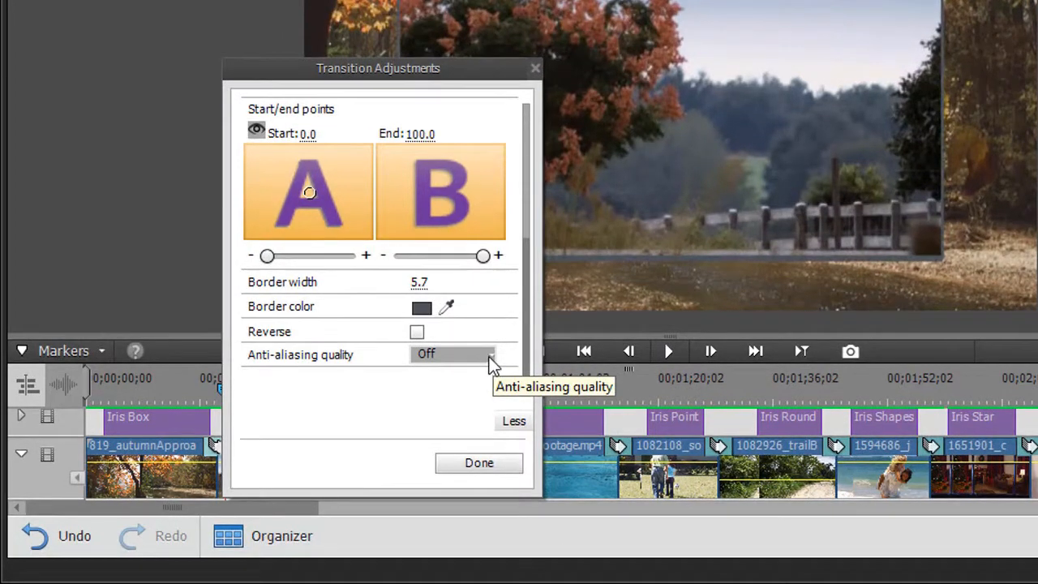
left_click(474, 363)
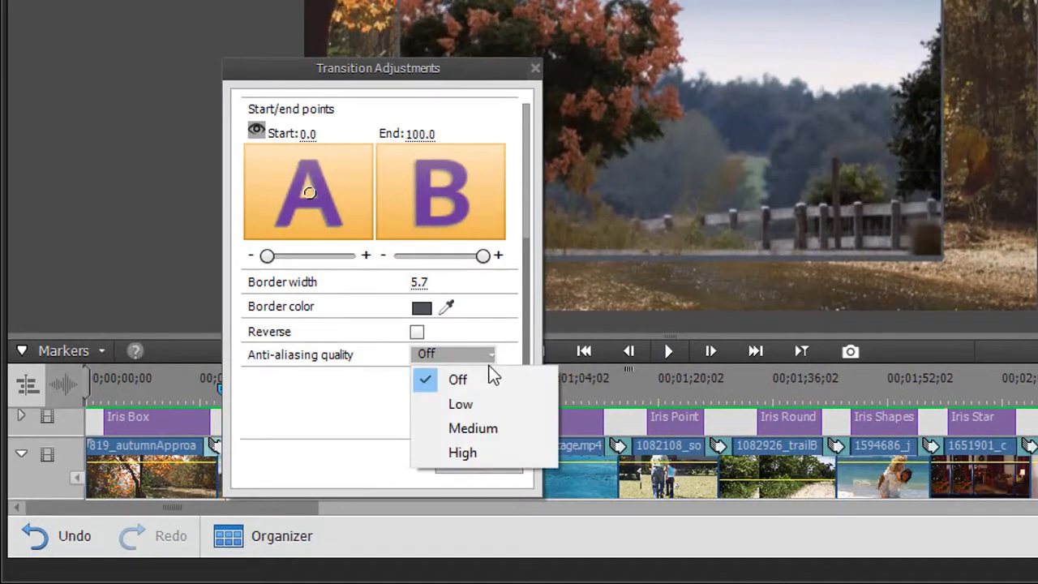
left_click(503, 312)
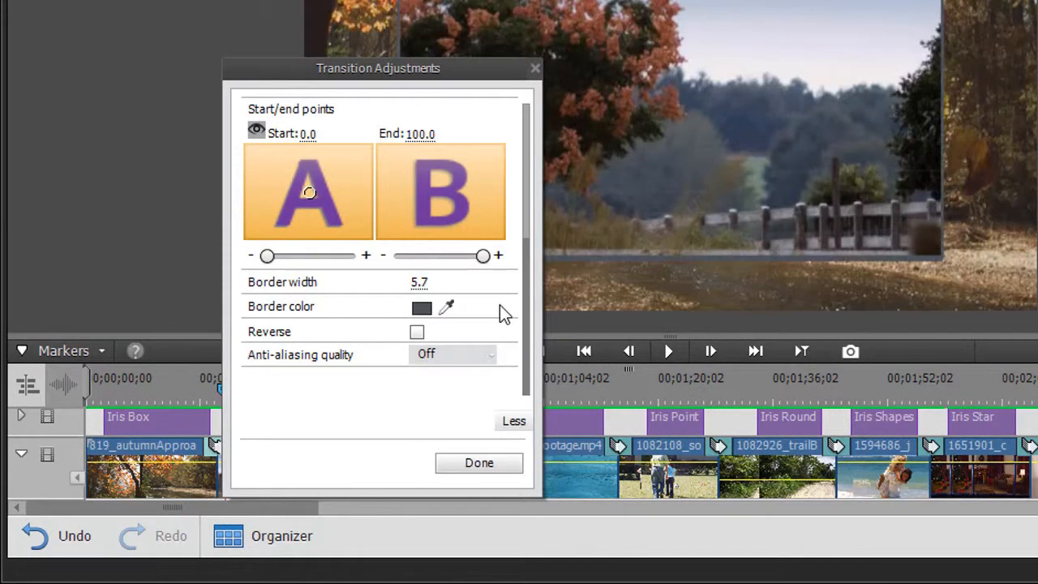
left_click(536, 69)
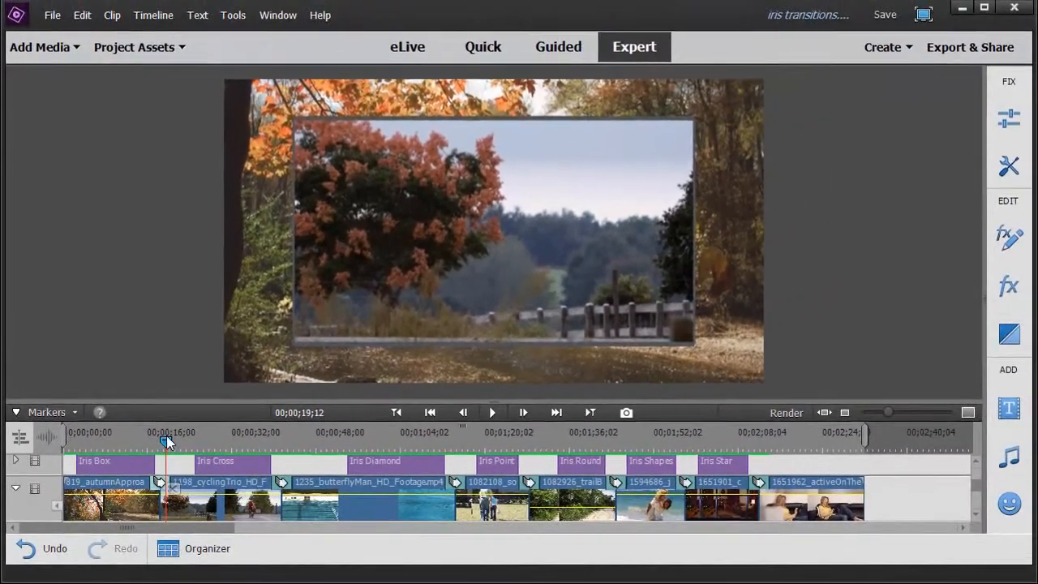
Step: Move the center point of the Iris Cross transition to the upper-left area of the start image and apply it
left_click_drag(225, 382, 268, 381)
left_click_drag(199, 435, 273, 460)
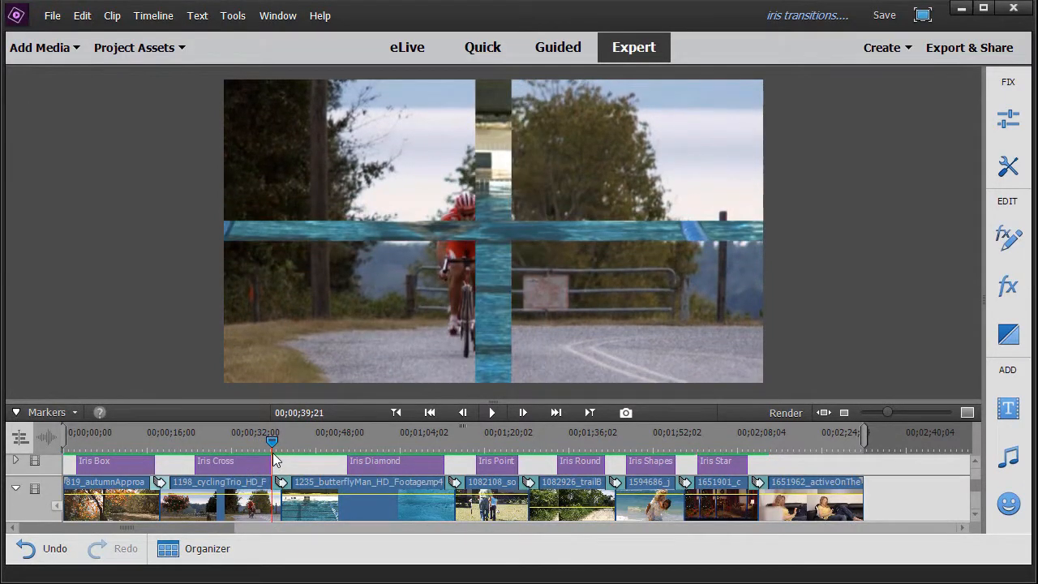
left_click_drag(273, 459, 270, 460)
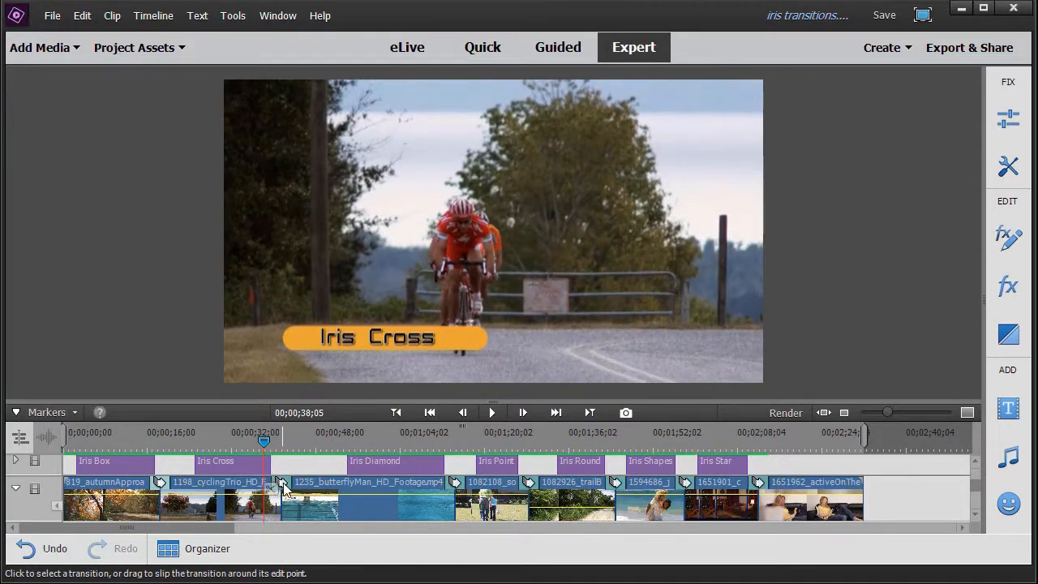
double_click(283, 484)
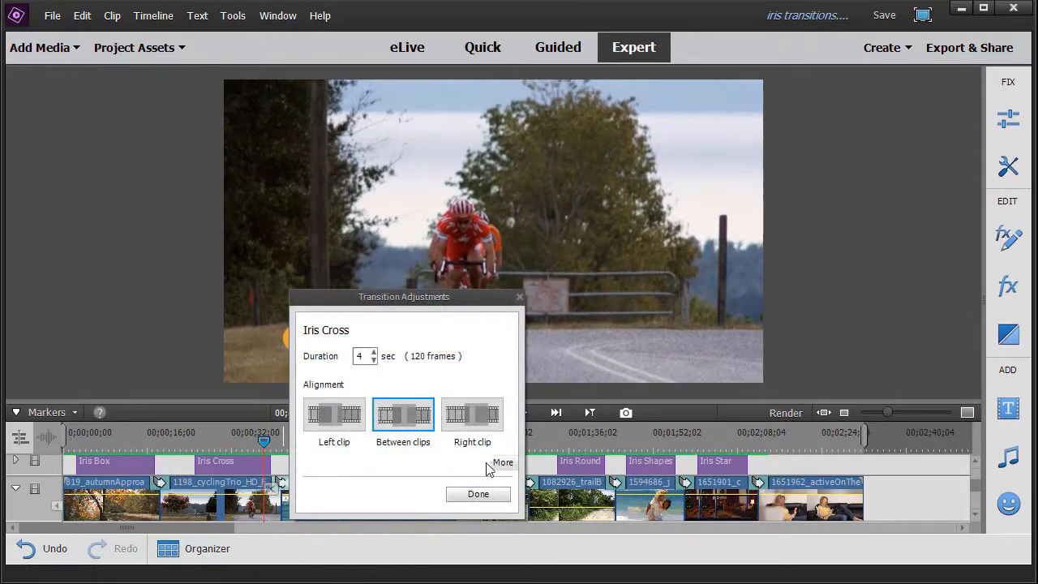
left_click(503, 463)
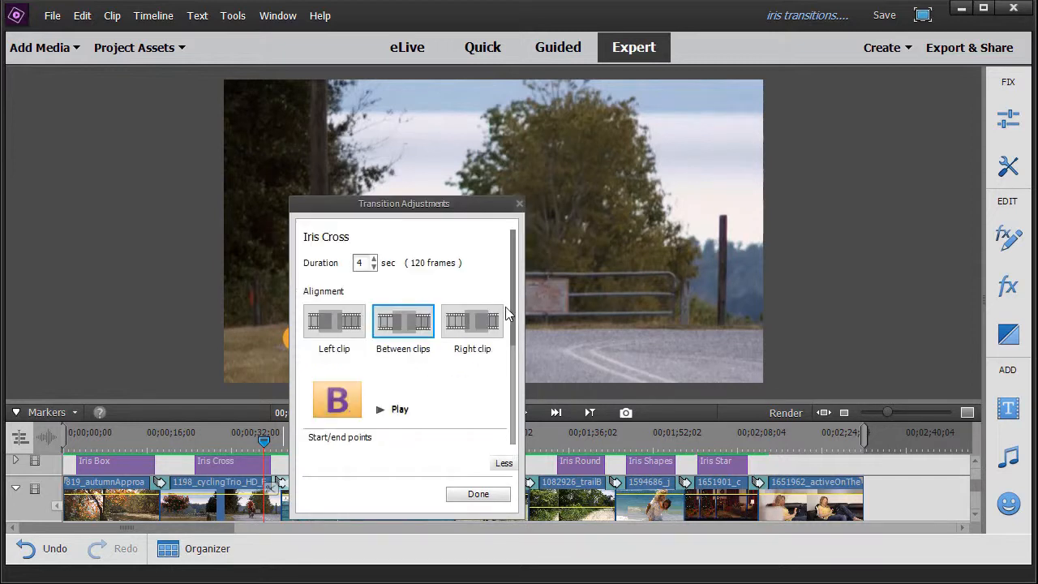
scroll(512, 349, "down", 5)
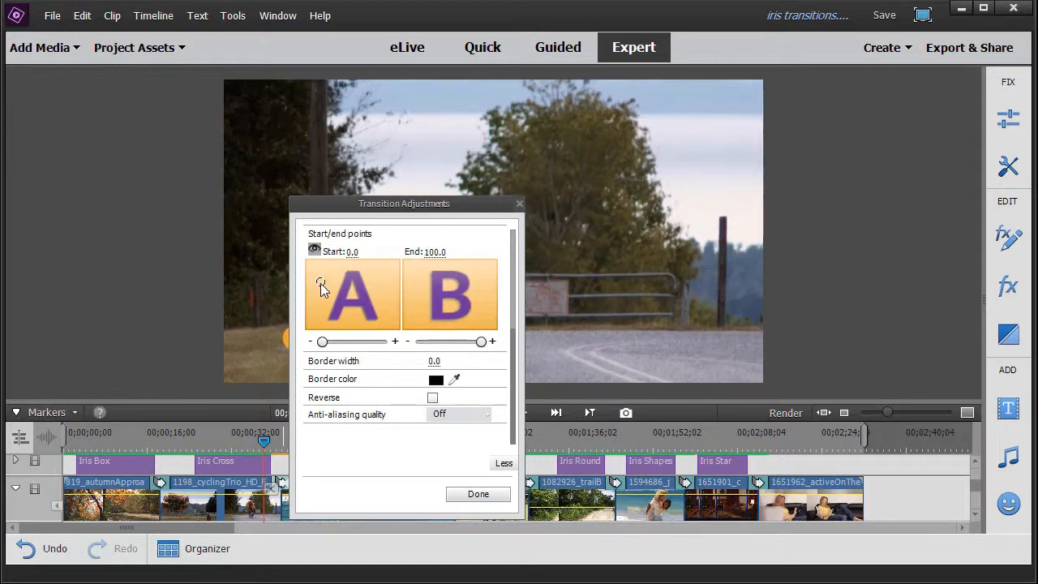
left_click(477, 493)
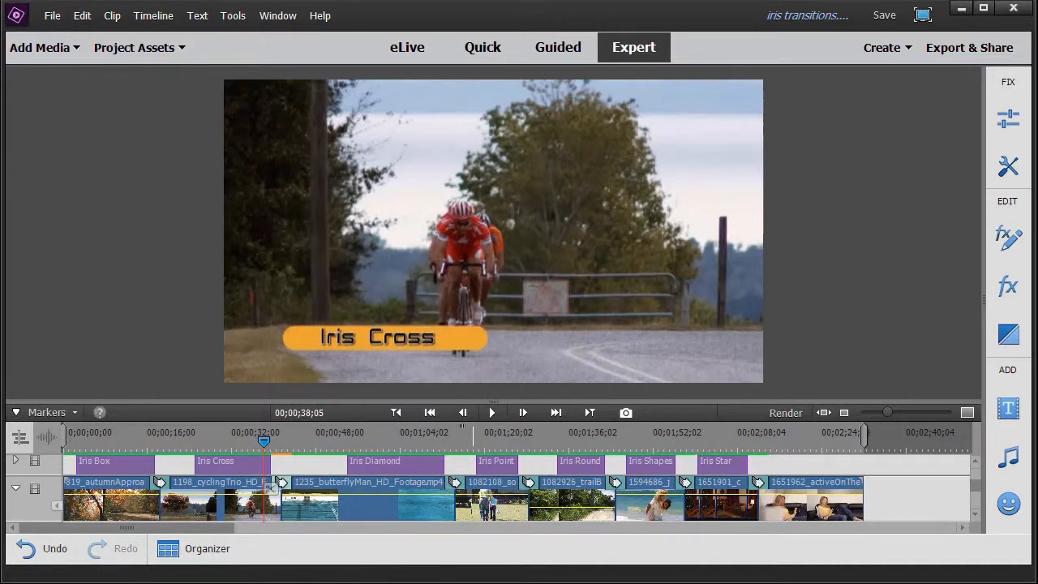
Step: Play back the Iris Cross transition to check its off-center opening point
left_click(492, 414)
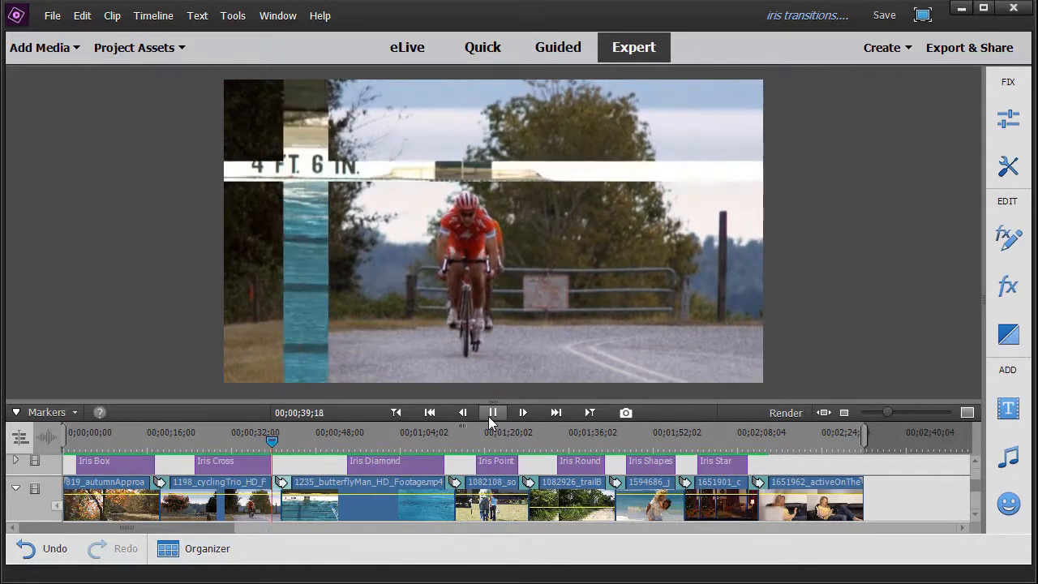
left_click(488, 416)
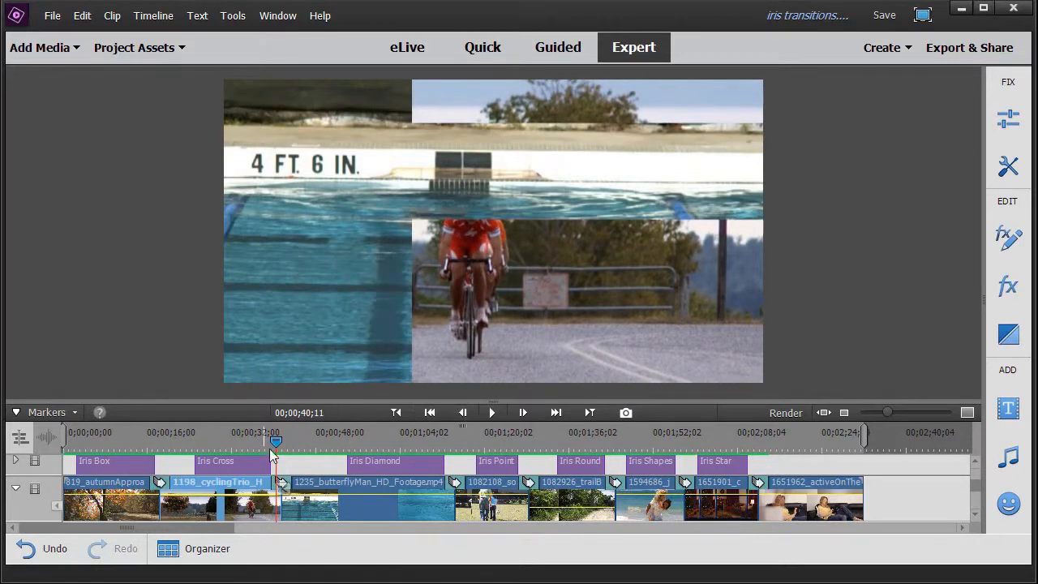
left_click_drag(276, 442, 305, 442)
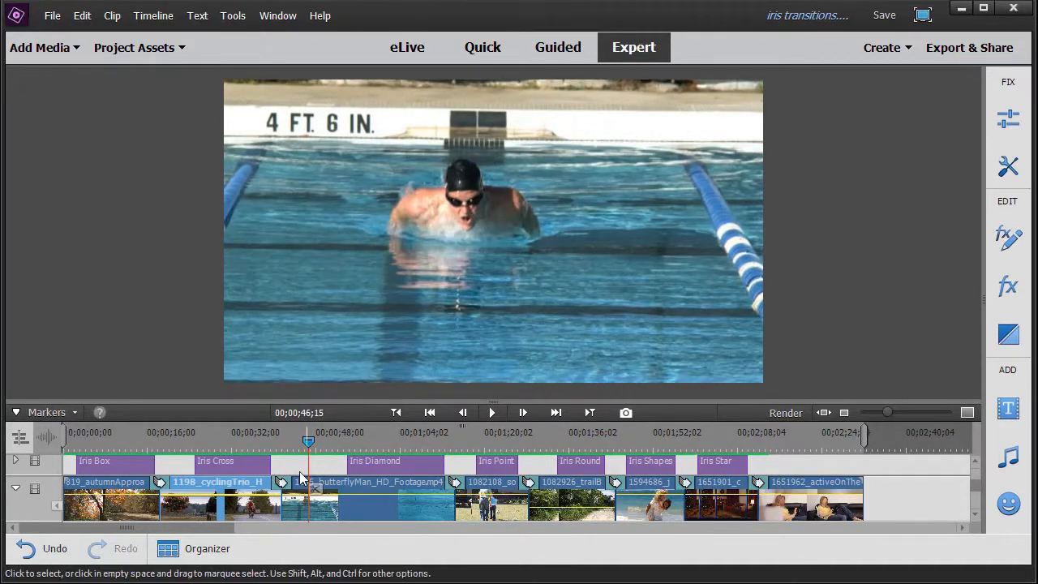
Step: Review the extended adjustment settings of the Iris Diamond transition, including its center point and border, then close them
left_click_drag(309, 445, 433, 445)
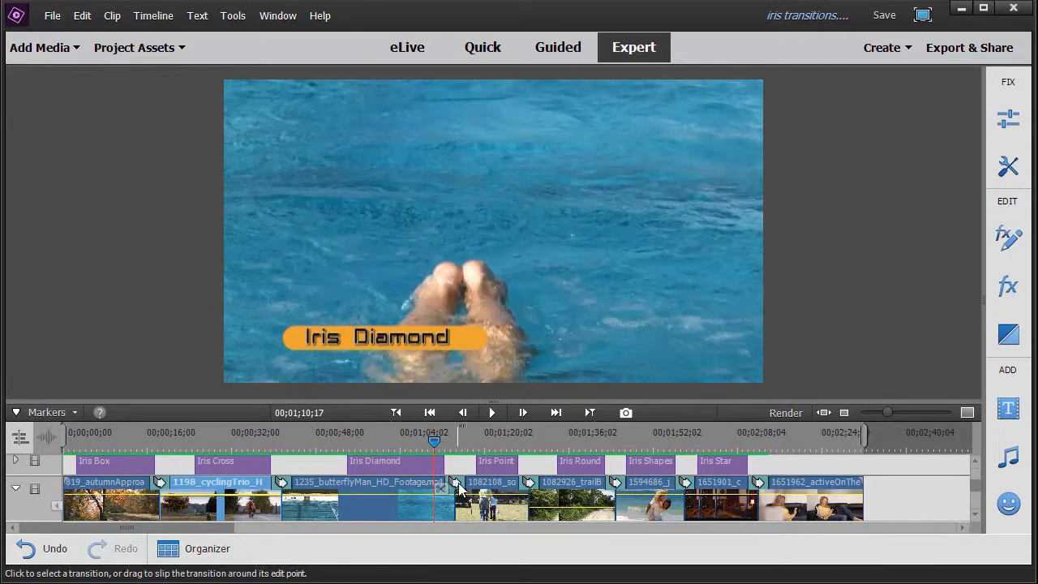
double_click(458, 485)
left_click(678, 465)
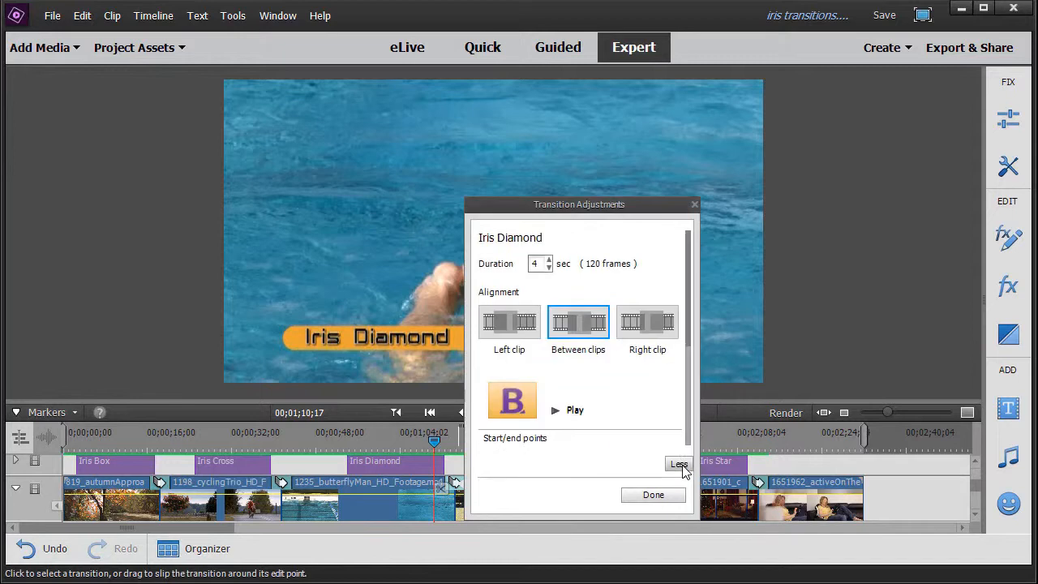
scroll(682, 359, "down", 3)
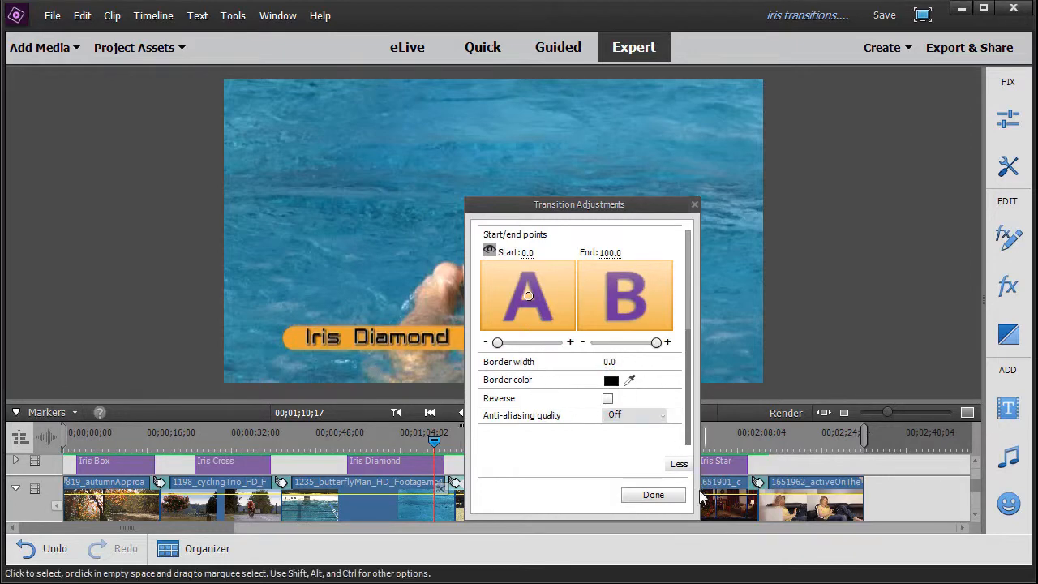
left_click(694, 204)
Step: Preview the Iris Points transition and review its start and end point settings, then close its adjustments
left_click_drag(435, 442, 542, 463)
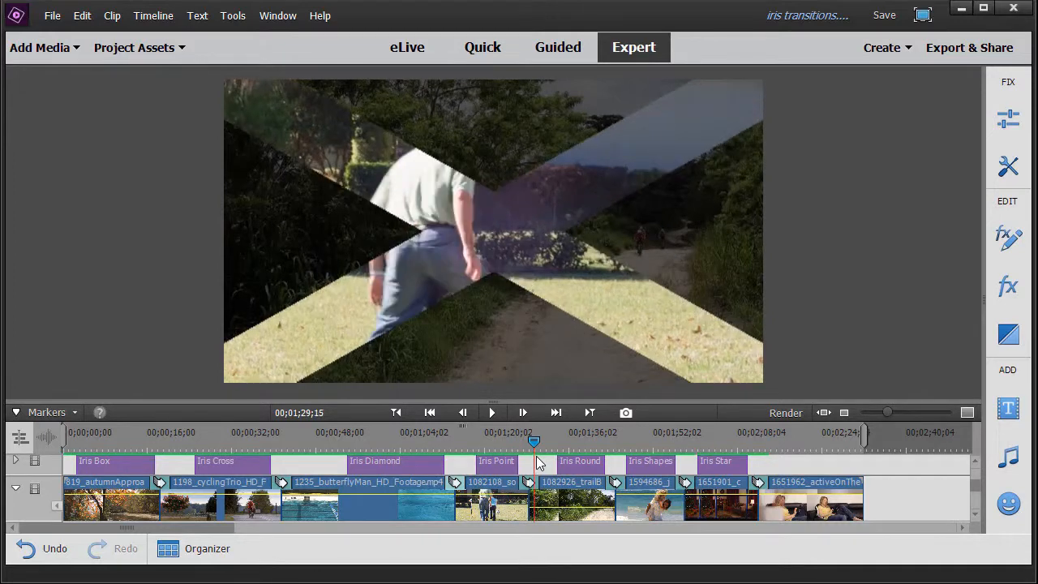
mouse_move(537, 462)
left_mouse_down()
mouse_move(545, 459)
mouse_move(527, 463)
left_mouse_up()
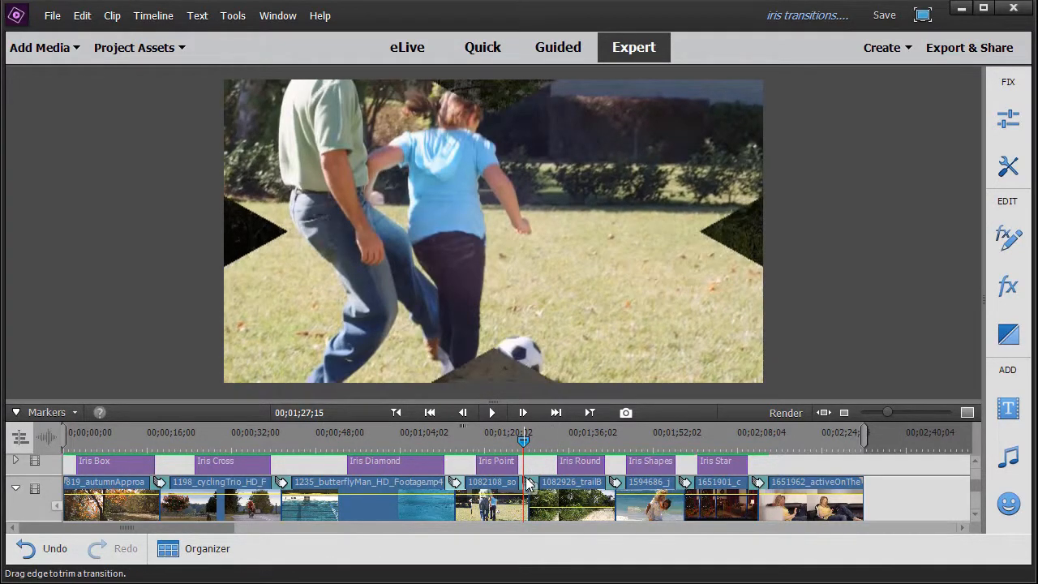
double_click(531, 484)
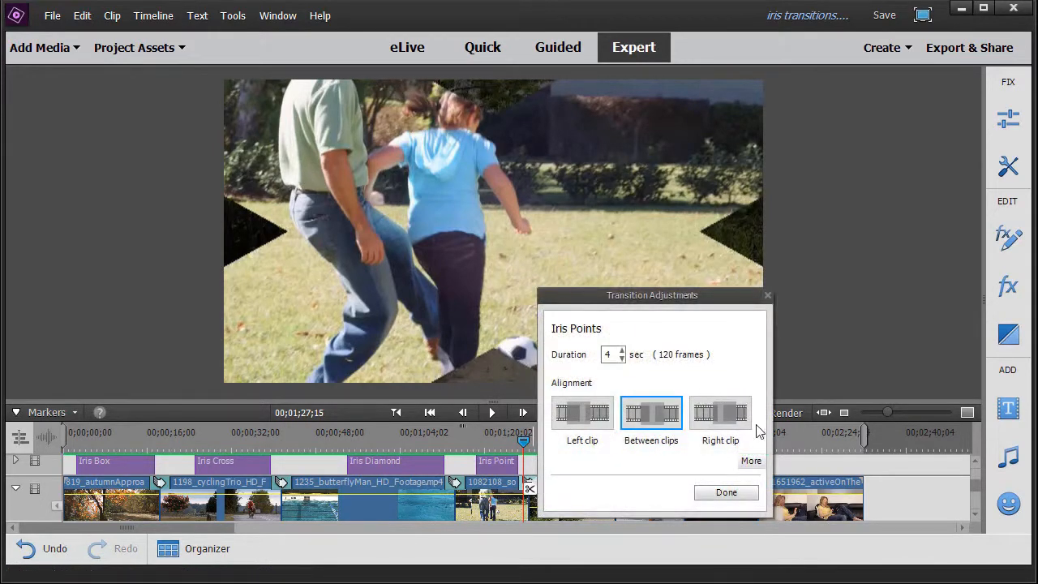
left_click(750, 460)
left_click_drag(760, 321, 746, 290)
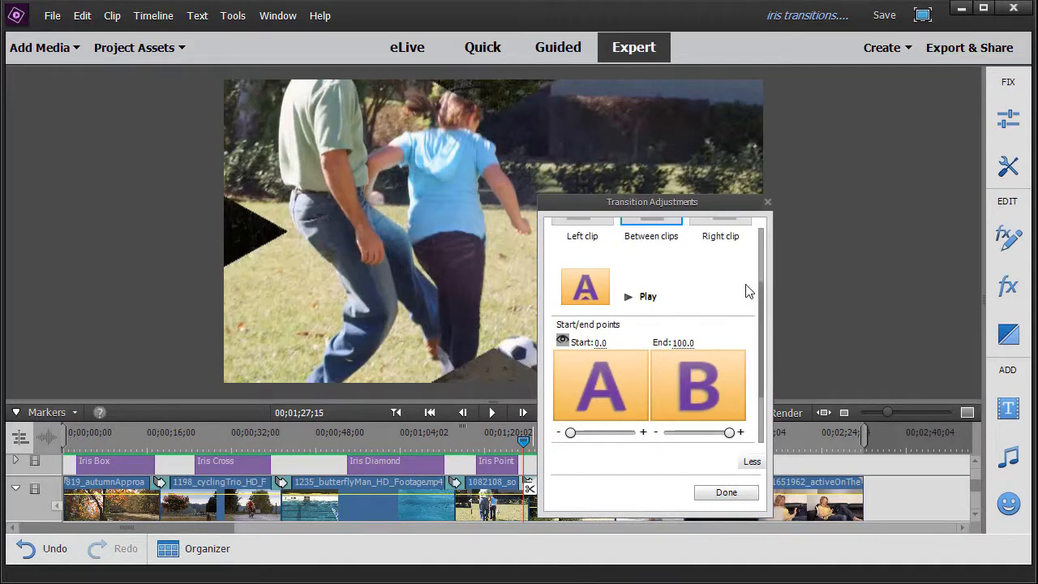
left_click(767, 202)
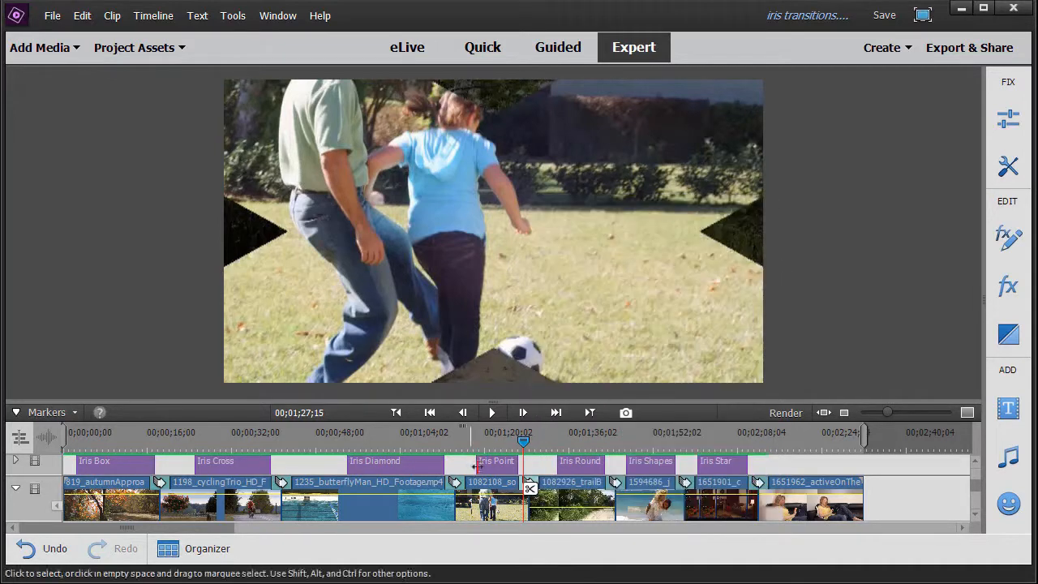
Step: Scrub through the Iris Round transition, review its extended adjustments including start/end points and border, and close them
left_click_drag(524, 449, 621, 464)
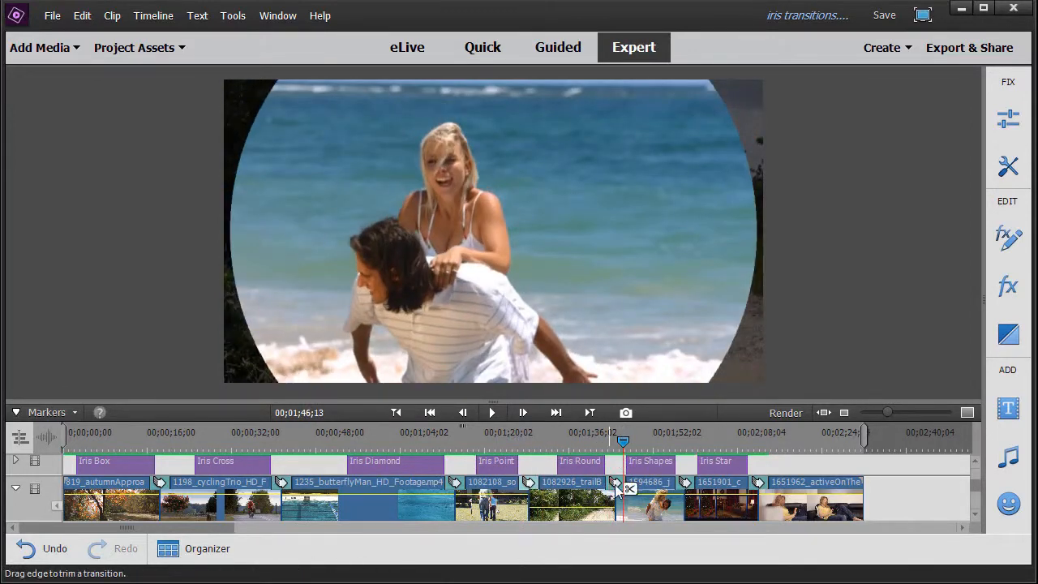
left_click(616, 484)
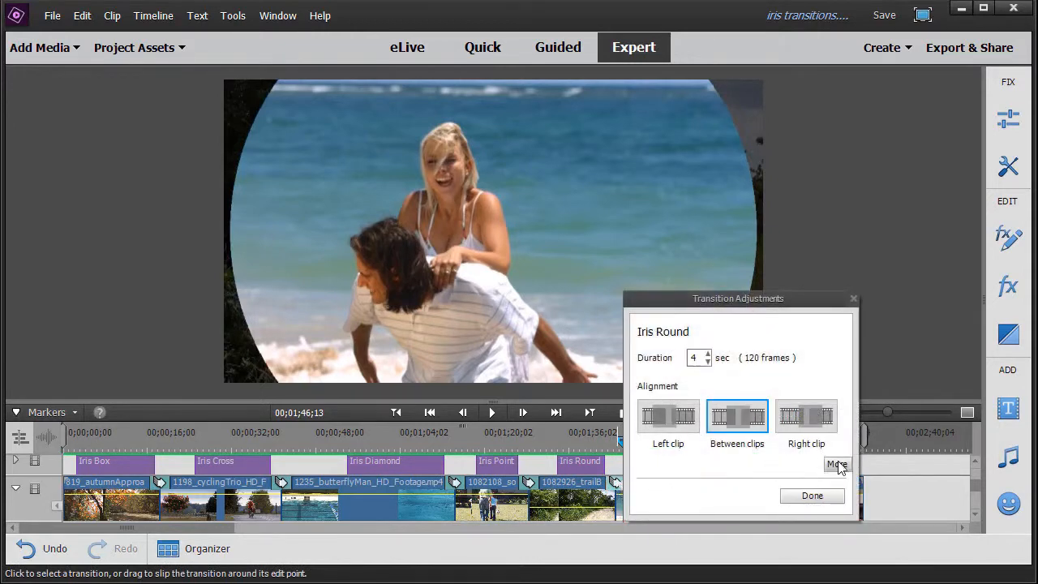
left_click(837, 464)
left_click_drag(846, 331, 848, 478)
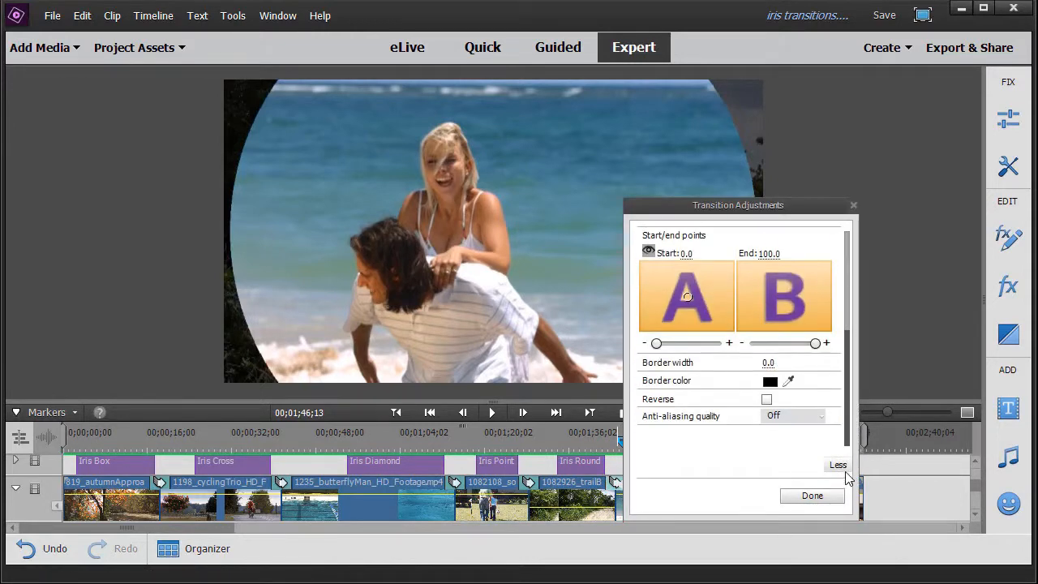
left_click(853, 205)
Step: Play back the Iris Shapes transition from its clip title and stop where the shapes open
left_click_drag(621, 443, 659, 449)
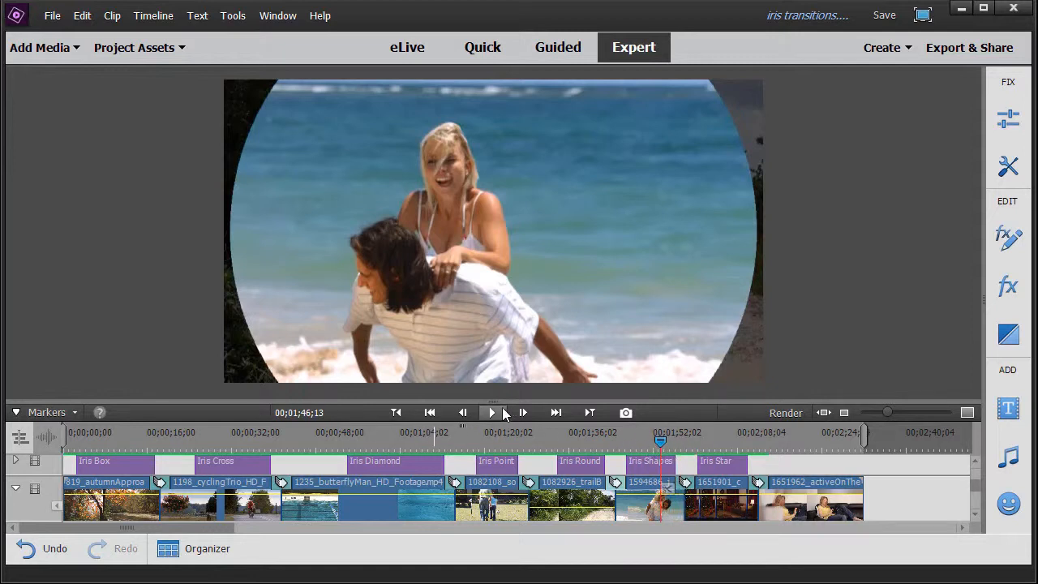
left_click(491, 413)
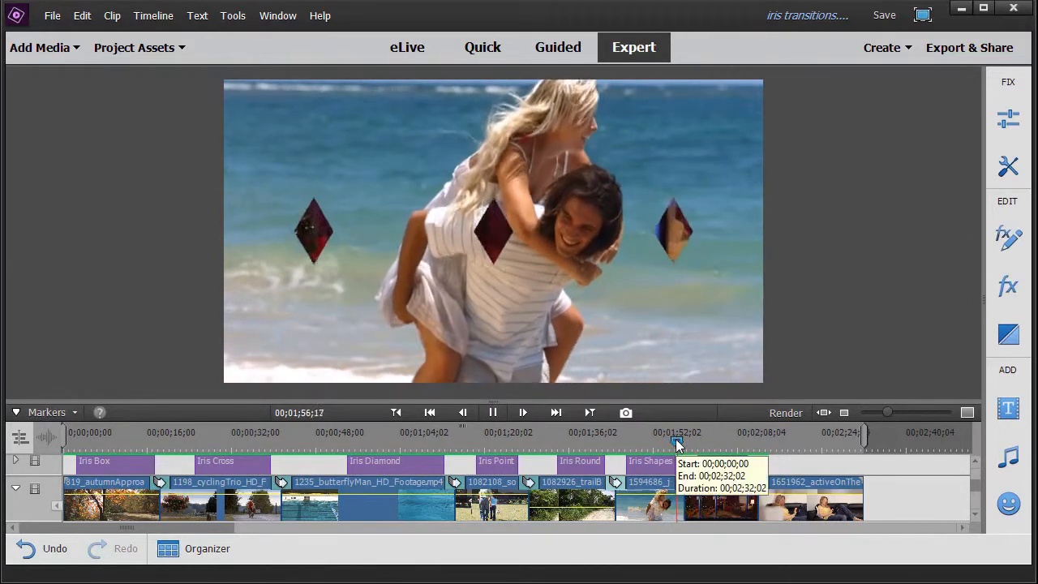
mouse_move(675, 439)
left_mouse_down()
mouse_move(686, 443)
mouse_move(675, 442)
left_mouse_up()
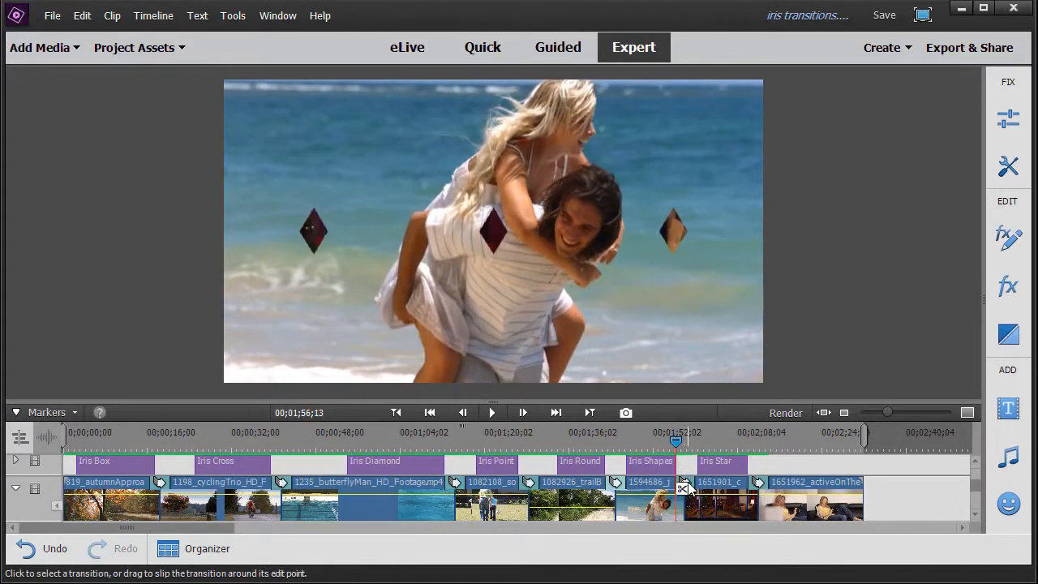
Step: Open the custom shape settings in the extended adjustments of the Iris Shapes transition
double_click(686, 485)
left_click(907, 463)
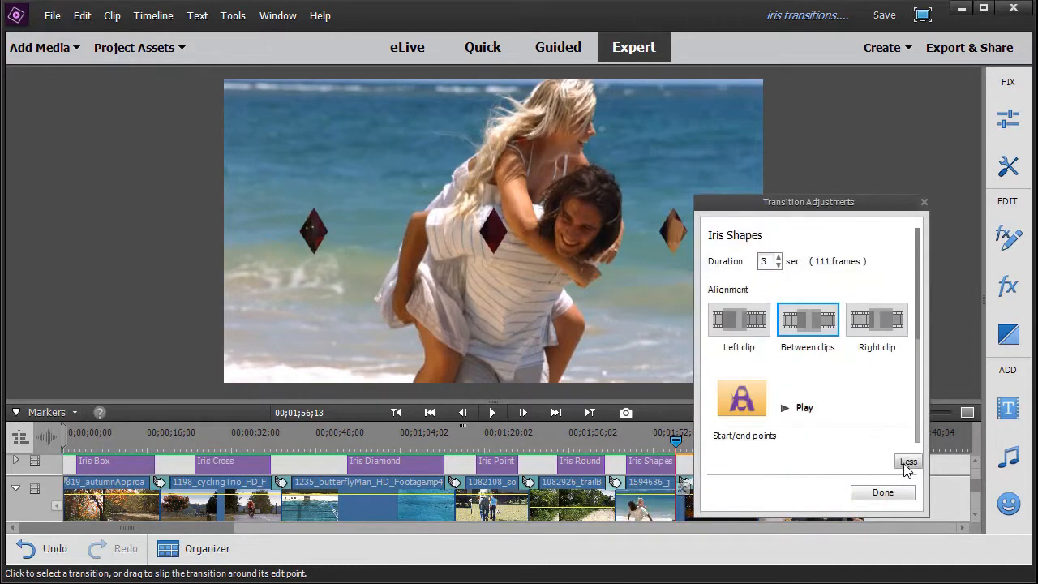
scroll(915, 356, "down", 1)
left_click_drag(915, 356, 915, 450)
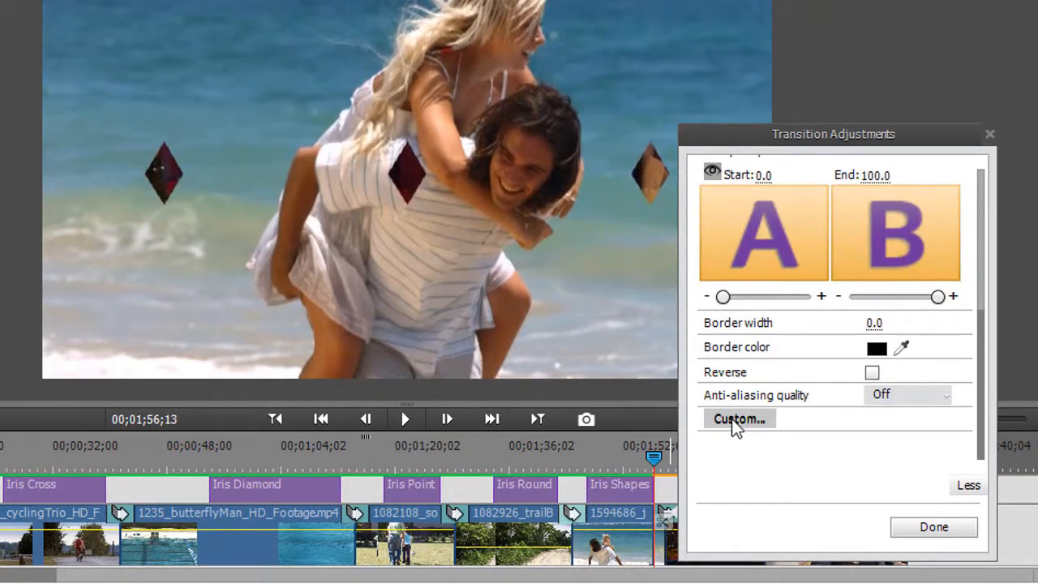
left_click(739, 419)
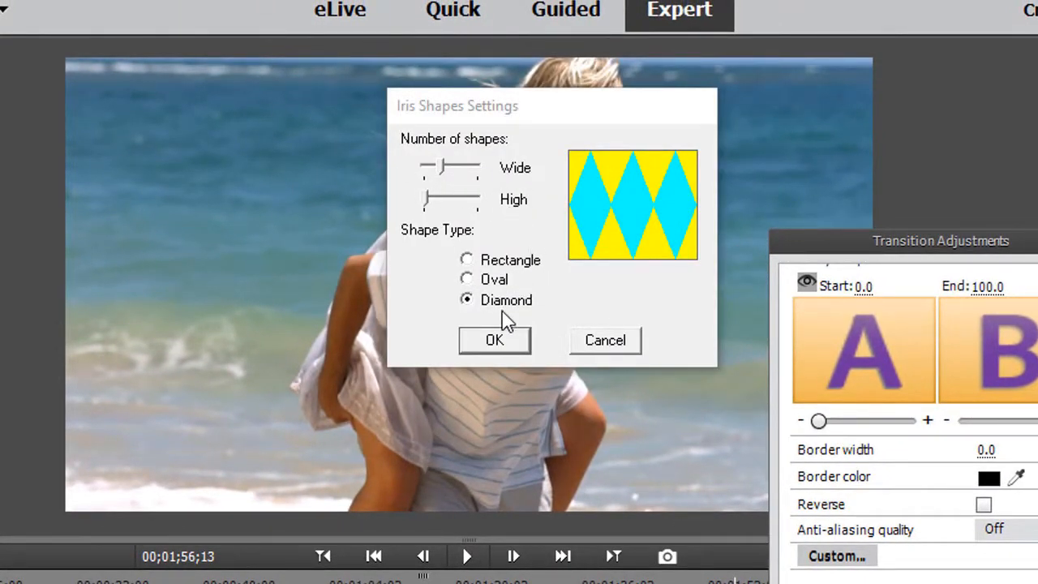
Step: Try the Oval and Rectangle shape types, and return to Diamond
left_click(467, 279)
left_click(468, 261)
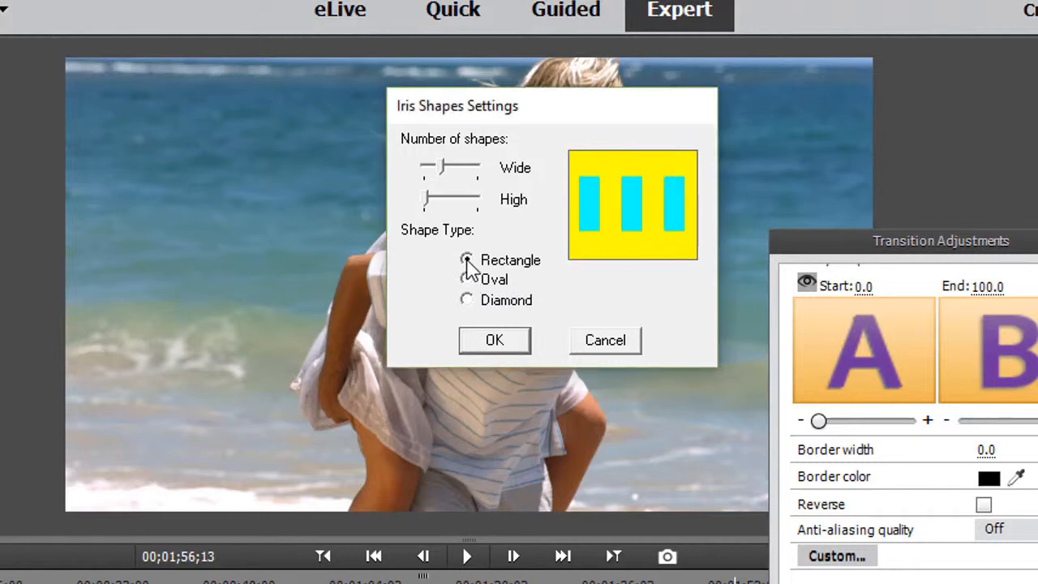
left_click(469, 302)
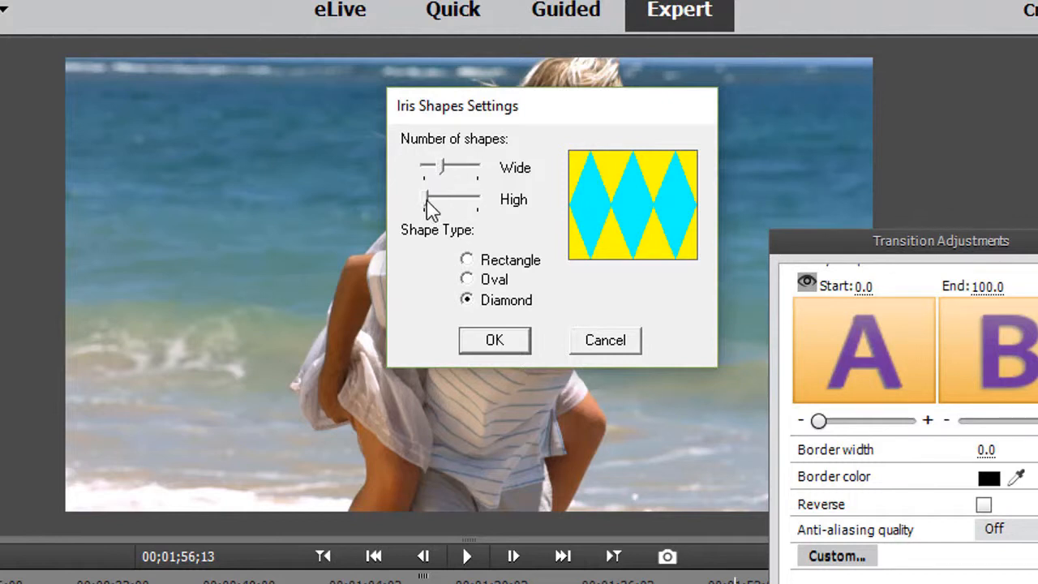
Step: Set the iris shapes to Oval, six wide and five high, and apply the transition adjustments
left_click_drag(428, 202, 436, 201)
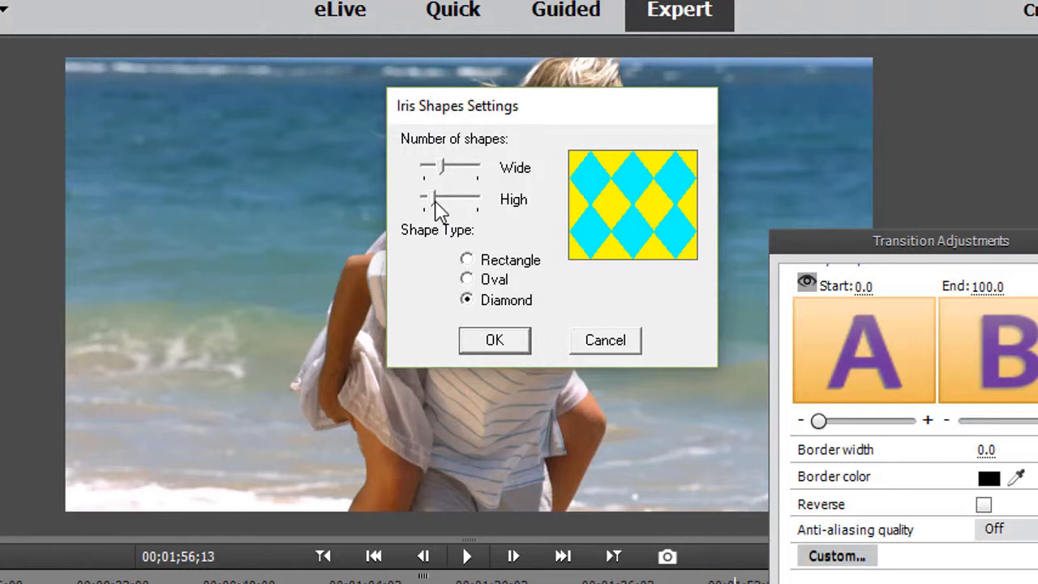
mouse_move(437, 203)
left_mouse_down()
mouse_move(482, 207)
mouse_move(436, 208)
left_mouse_up()
left_click_drag(433, 165, 459, 167)
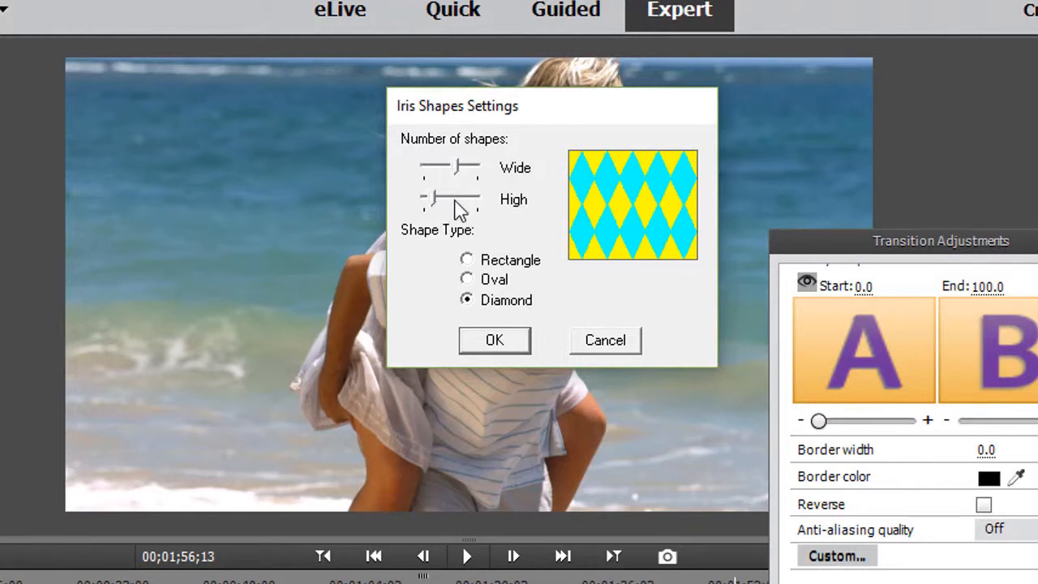
left_click(466, 280)
left_click_drag(437, 204, 459, 208)
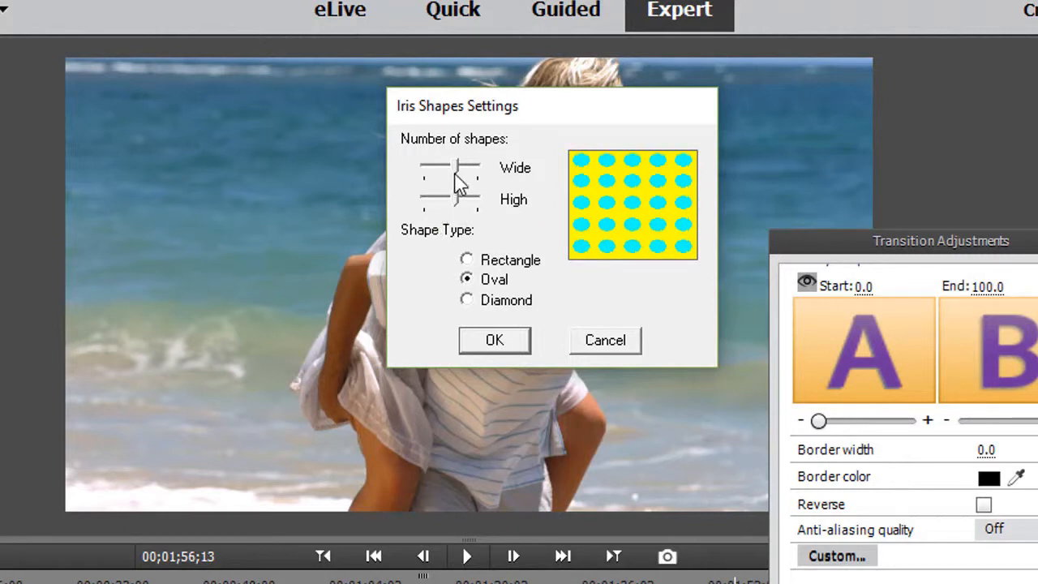
mouse_move(459, 172)
left_mouse_down()
mouse_move(481, 179)
mouse_move(467, 189)
left_mouse_up()
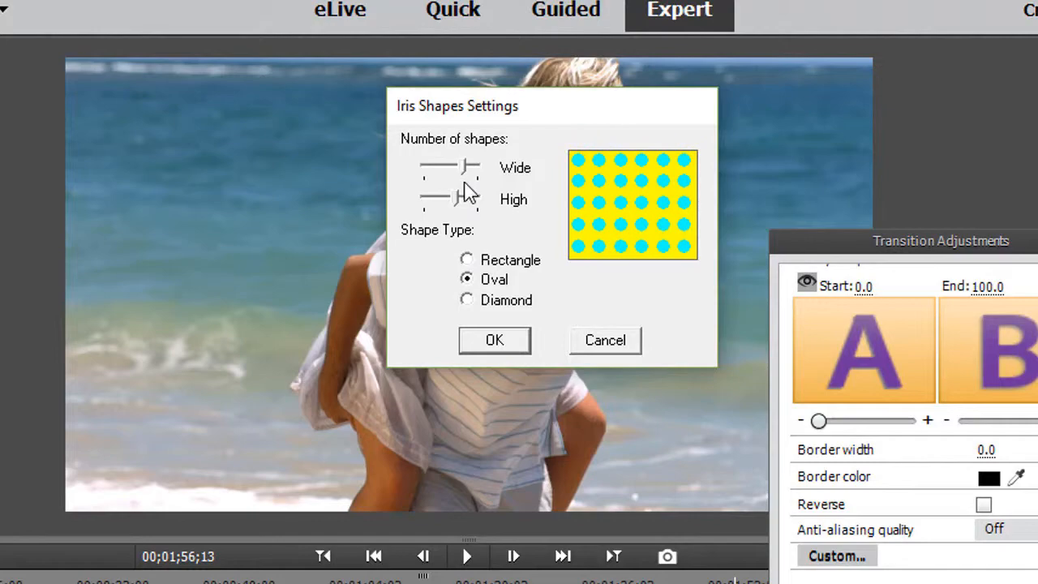
left_click(501, 347)
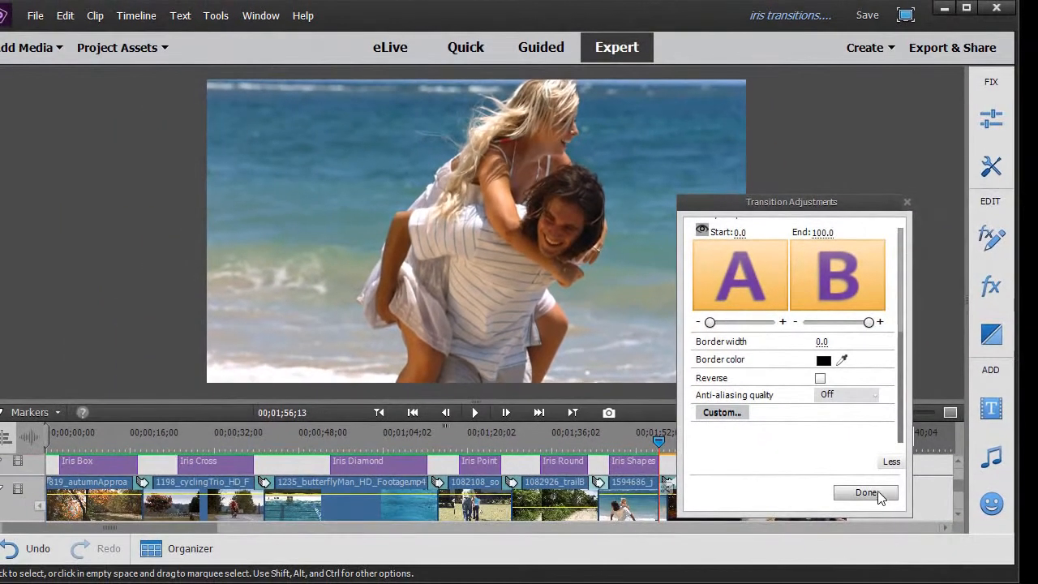
left_click(866, 493)
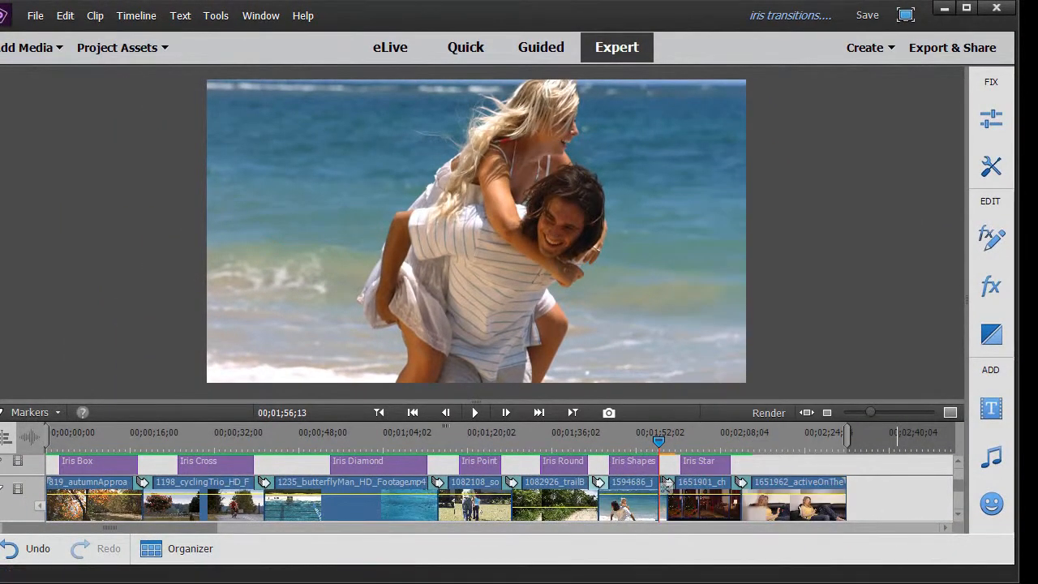
Step: Play back the Iris Shapes transition from shortly before it starts to check the grid of ovals
left_click_drag(659, 442, 652, 442)
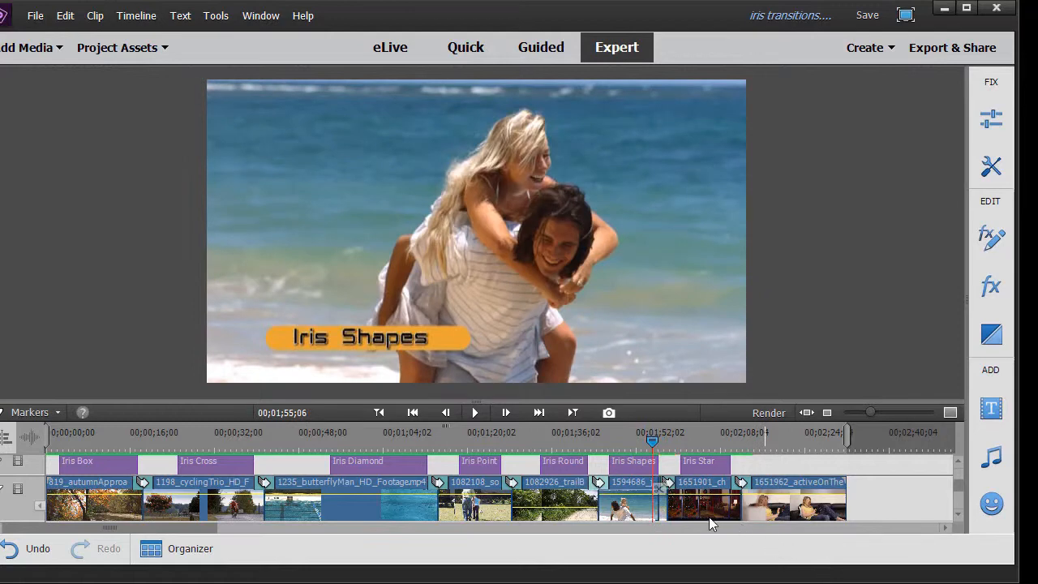
left_click(473, 412)
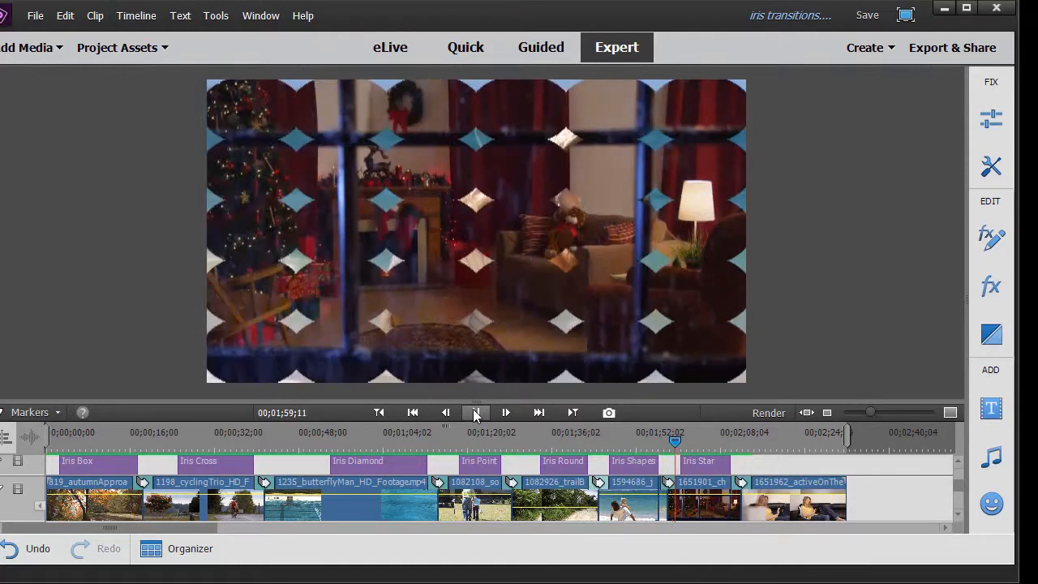
left_click(477, 412)
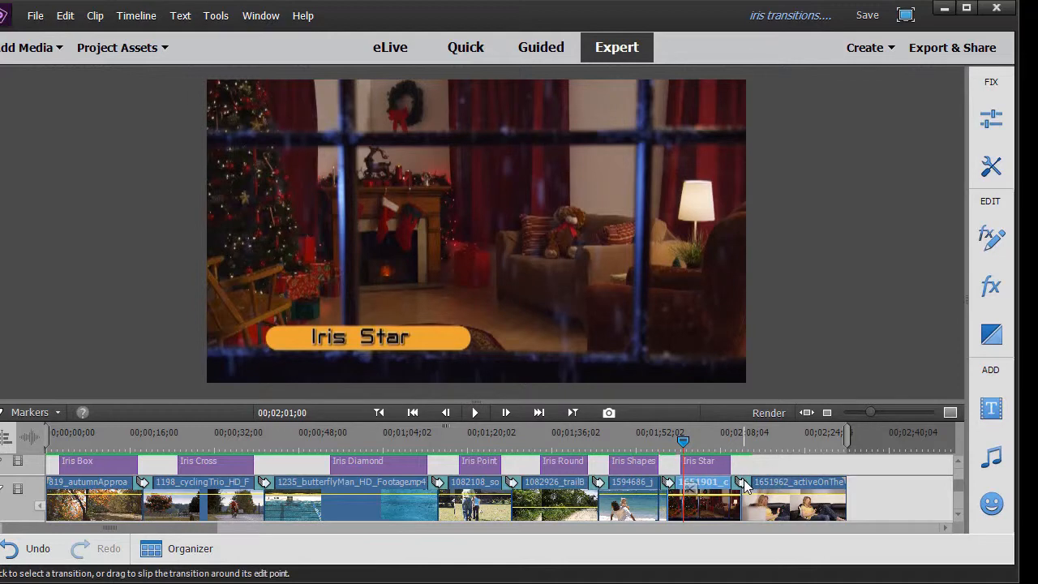
Step: Look at the basic adjustments of the Iris Star transition, close them, and play the transition back
double_click(744, 484)
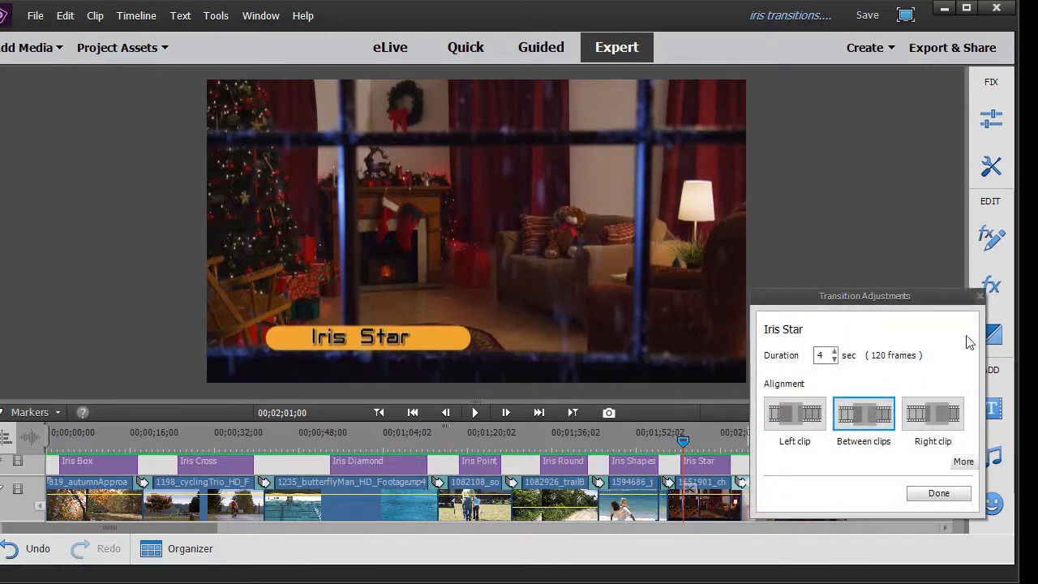
left_click(979, 297)
left_click_drag(683, 445, 725, 445)
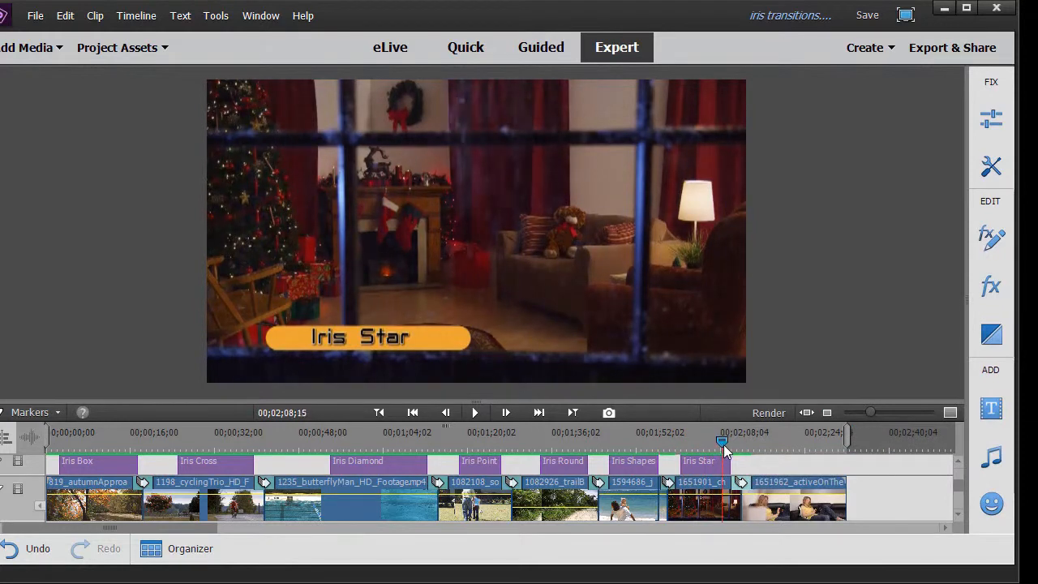
left_click(474, 413)
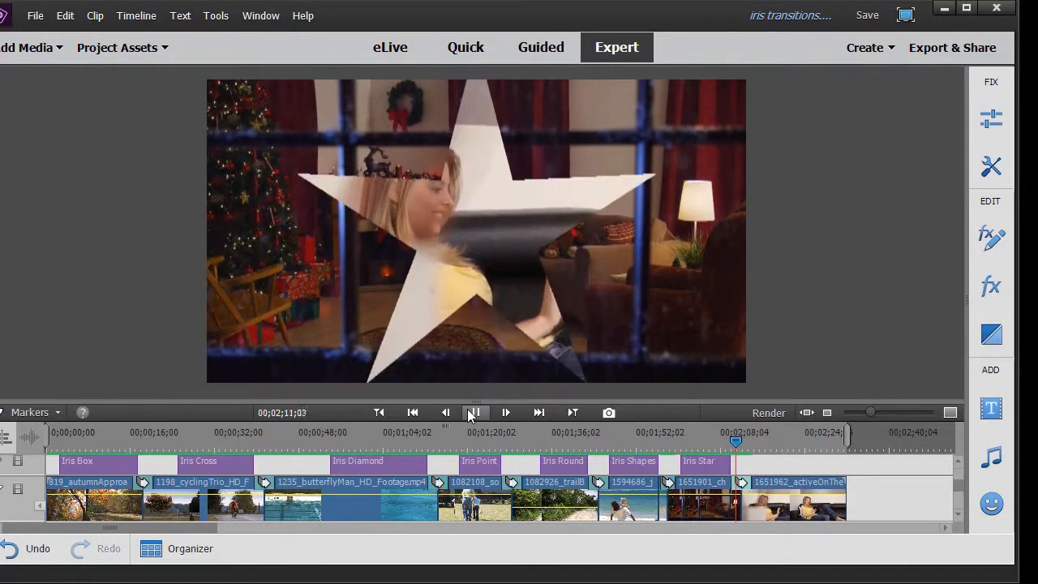
left_click(470, 412)
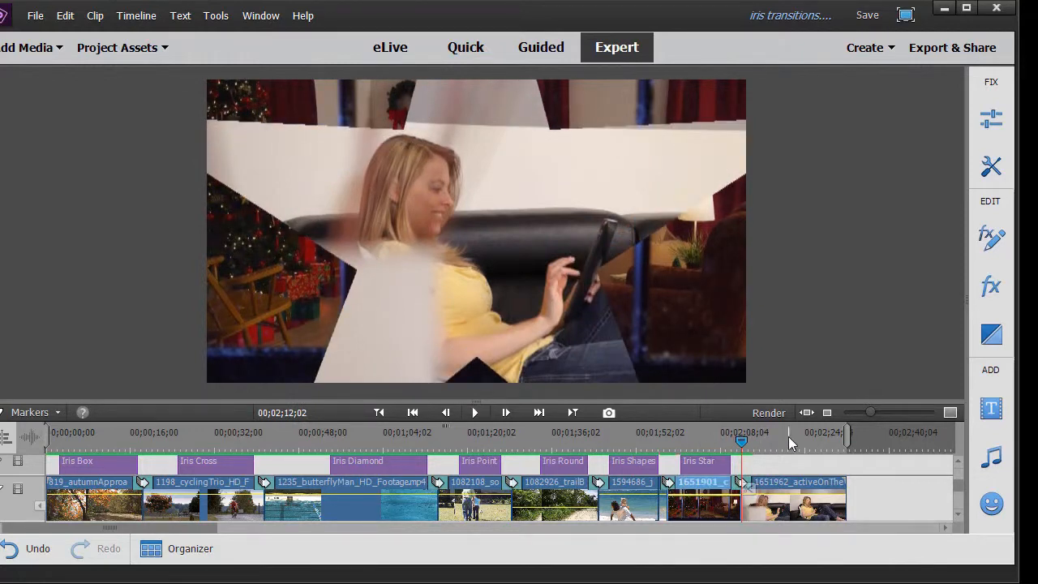
Step: Set the Iris Star transition's border width to 17.0 and its border color to red C10808, and apply the adjustments
double_click(744, 487)
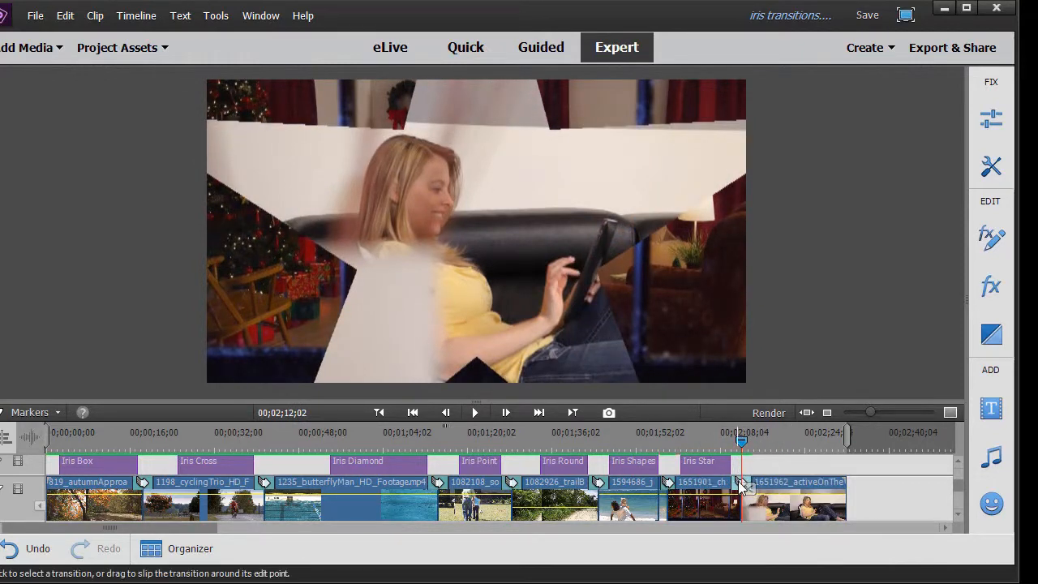
left_click(959, 463)
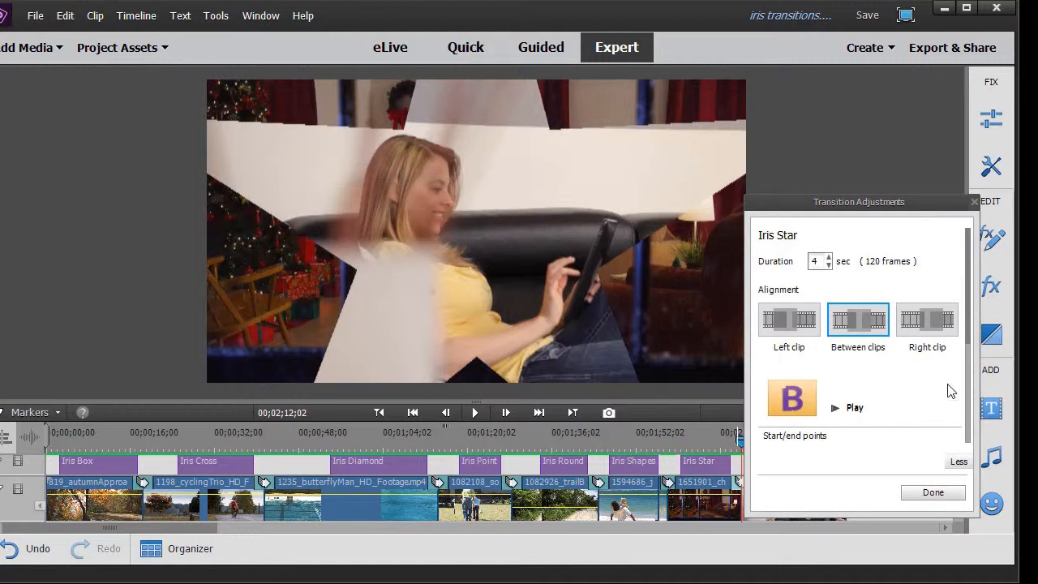
scroll(967, 330, "down", 5)
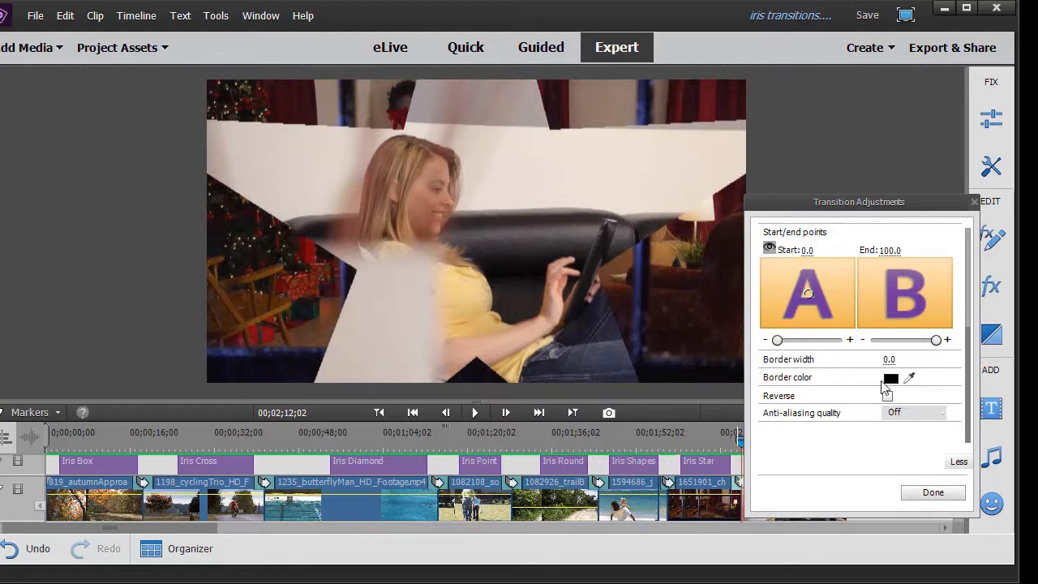
left_click_drag(890, 359, 923, 360)
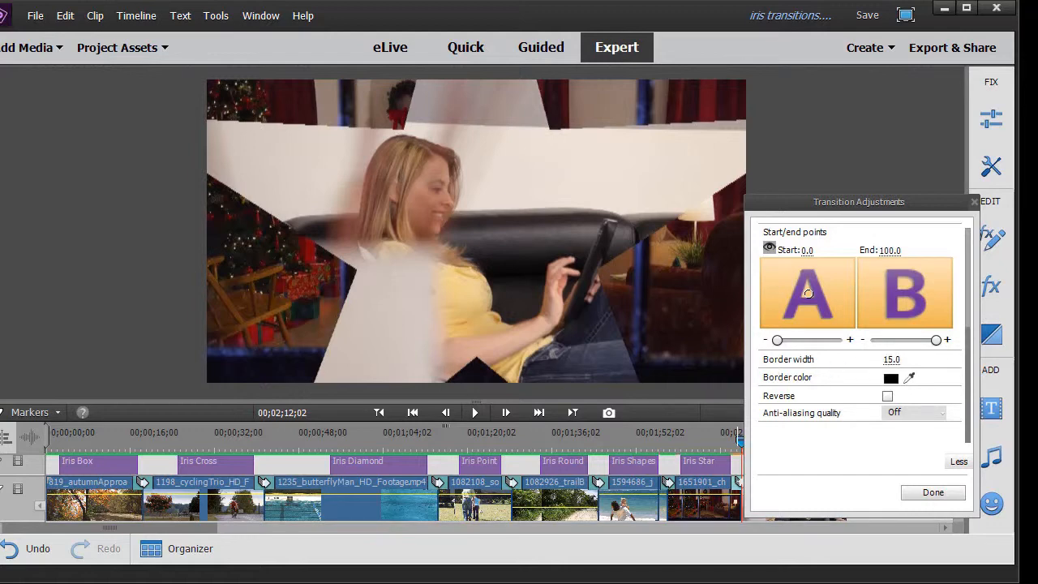
left_click(891, 379)
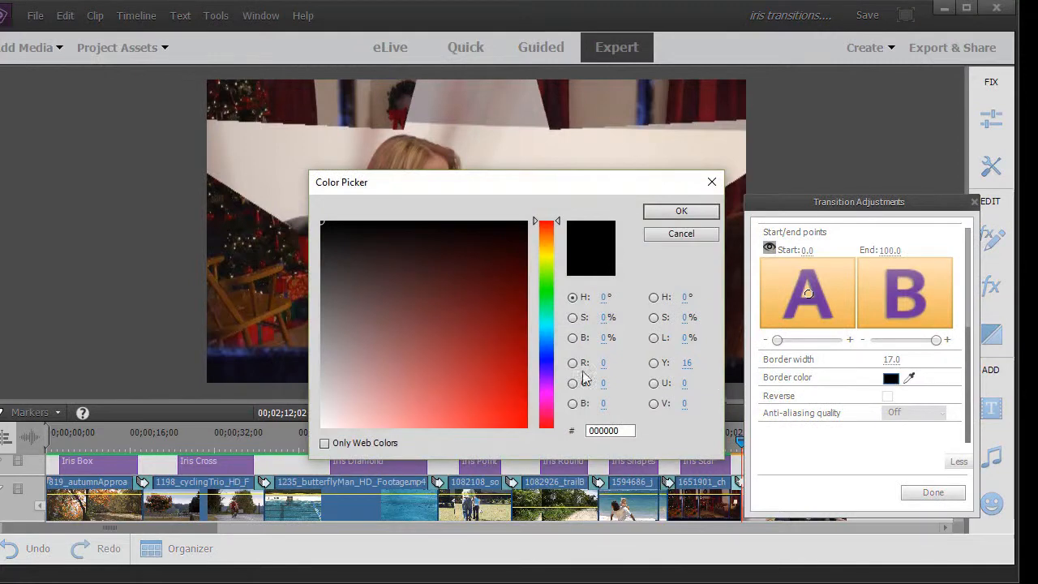
left_click(518, 376)
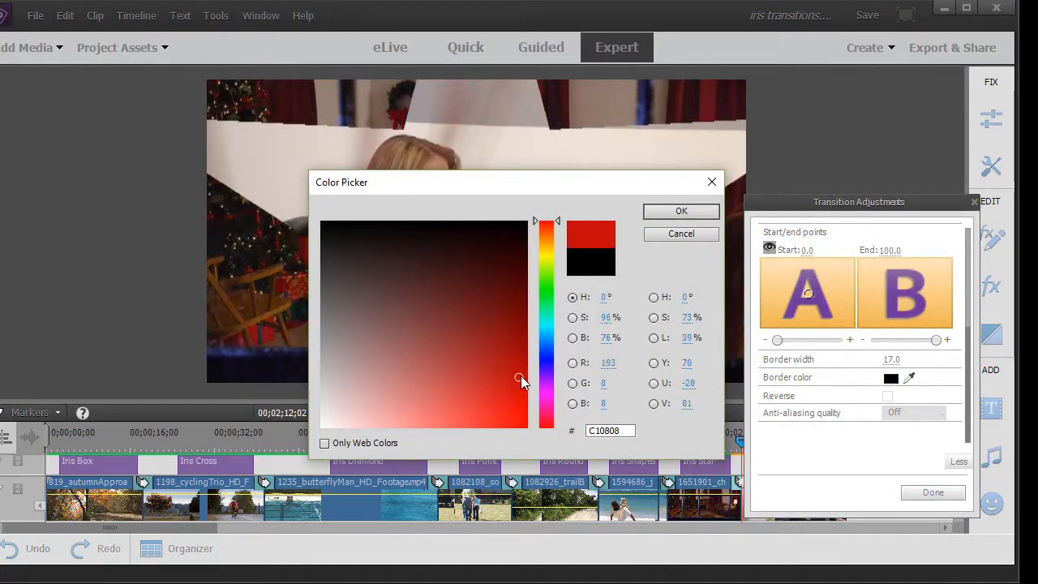
left_click(681, 211)
left_click(933, 493)
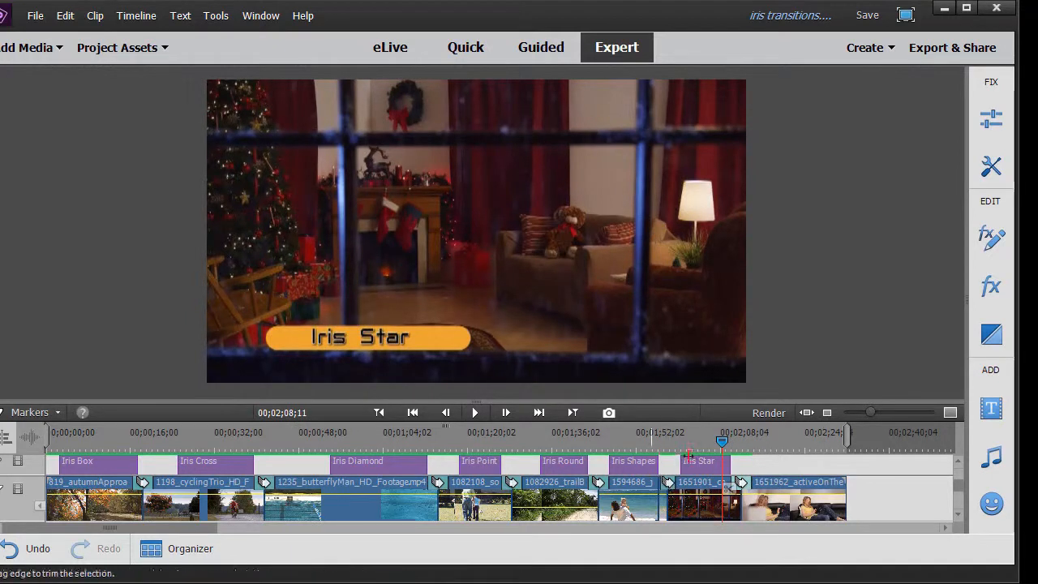
Step: Play back the Iris Star transition from shortly before it starts to check its red border
left_click(474, 412)
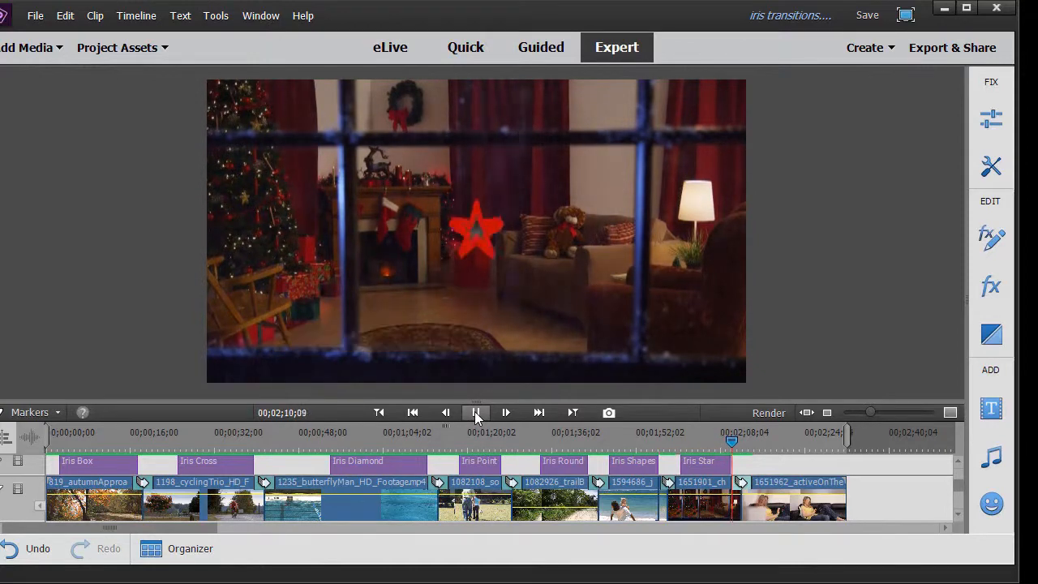